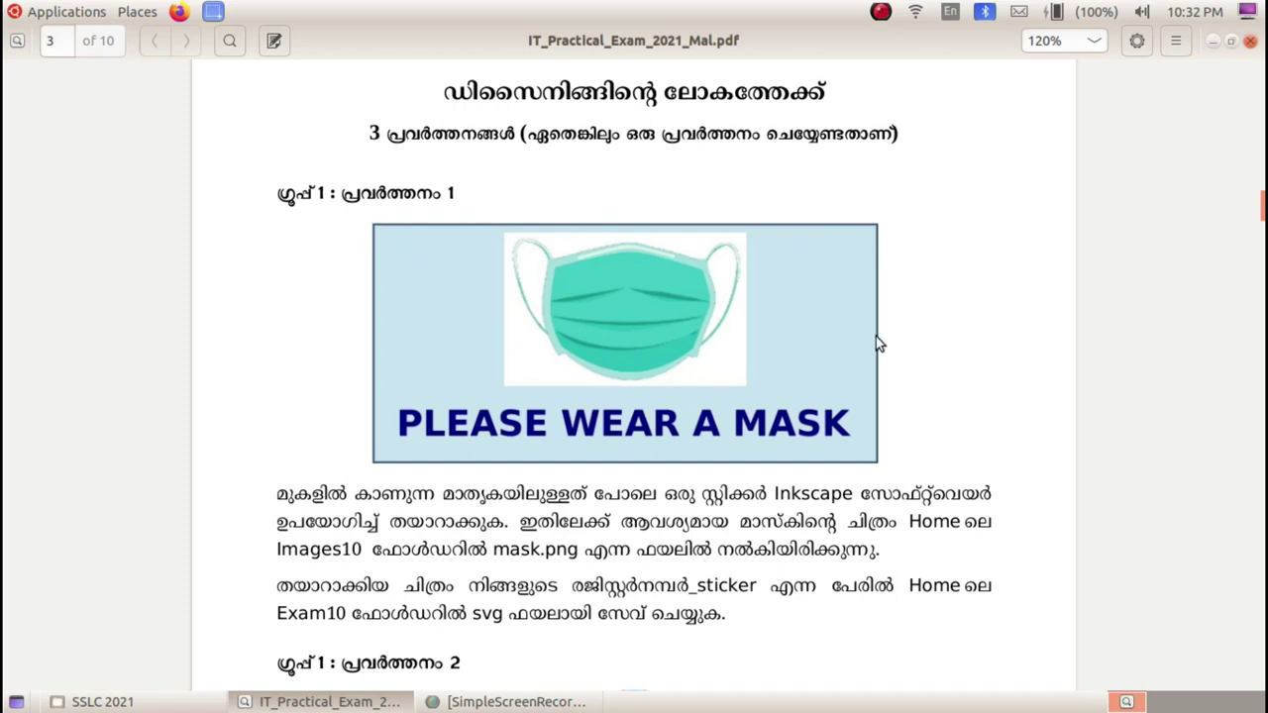
Look through the three Inkscape design tasks in the exam PDF: the mask sticker, the globe and the flower pot
scroll(412, 432, down, 5)
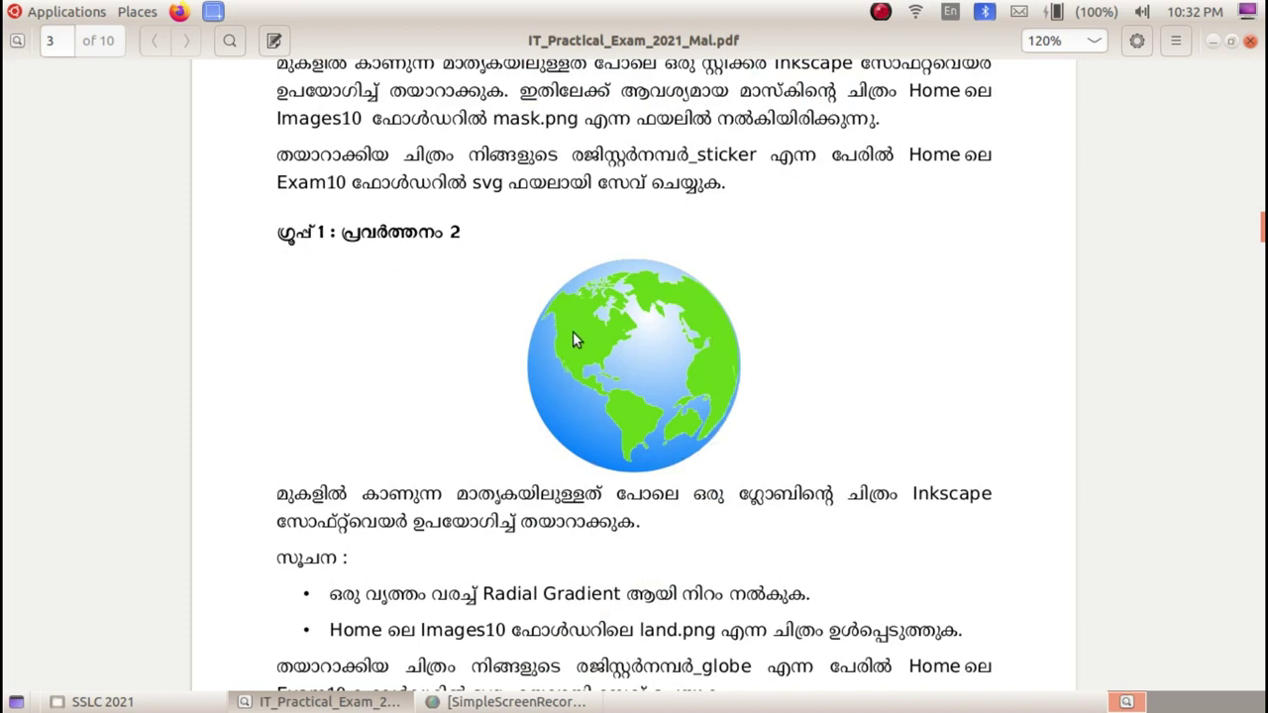
scroll(573, 333, down, 8)
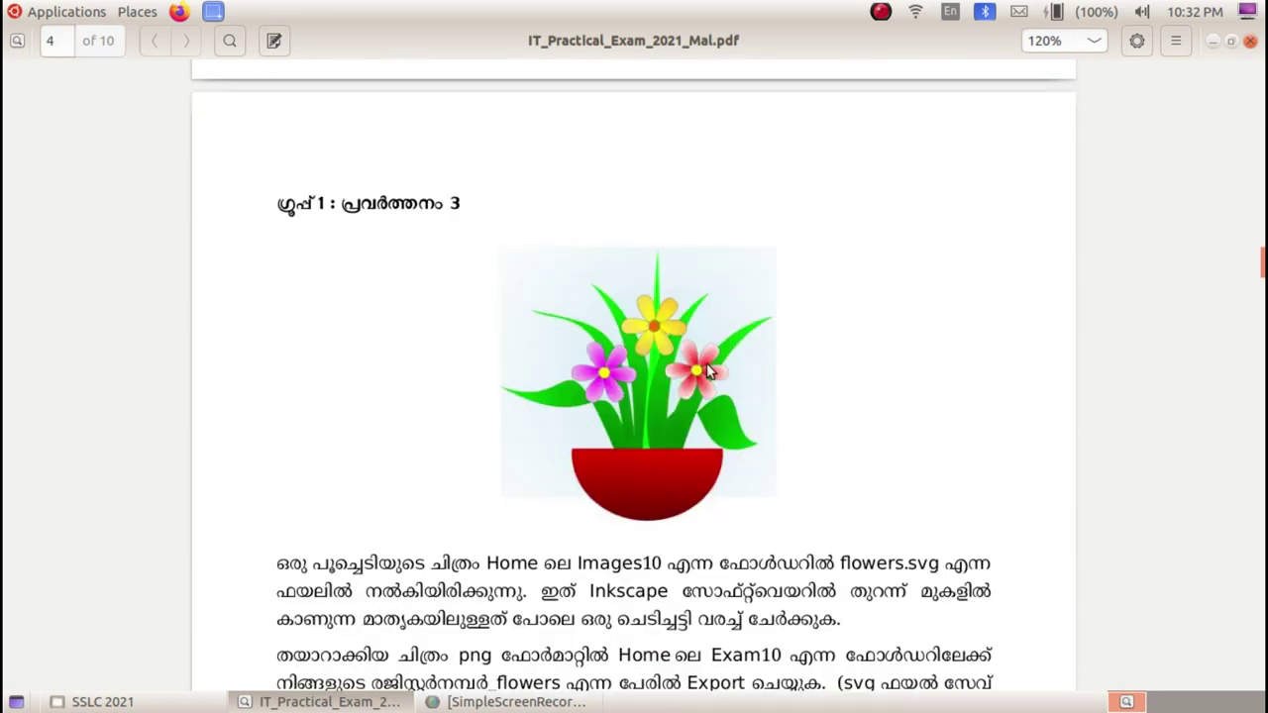
scroll(706, 368, down, 2)
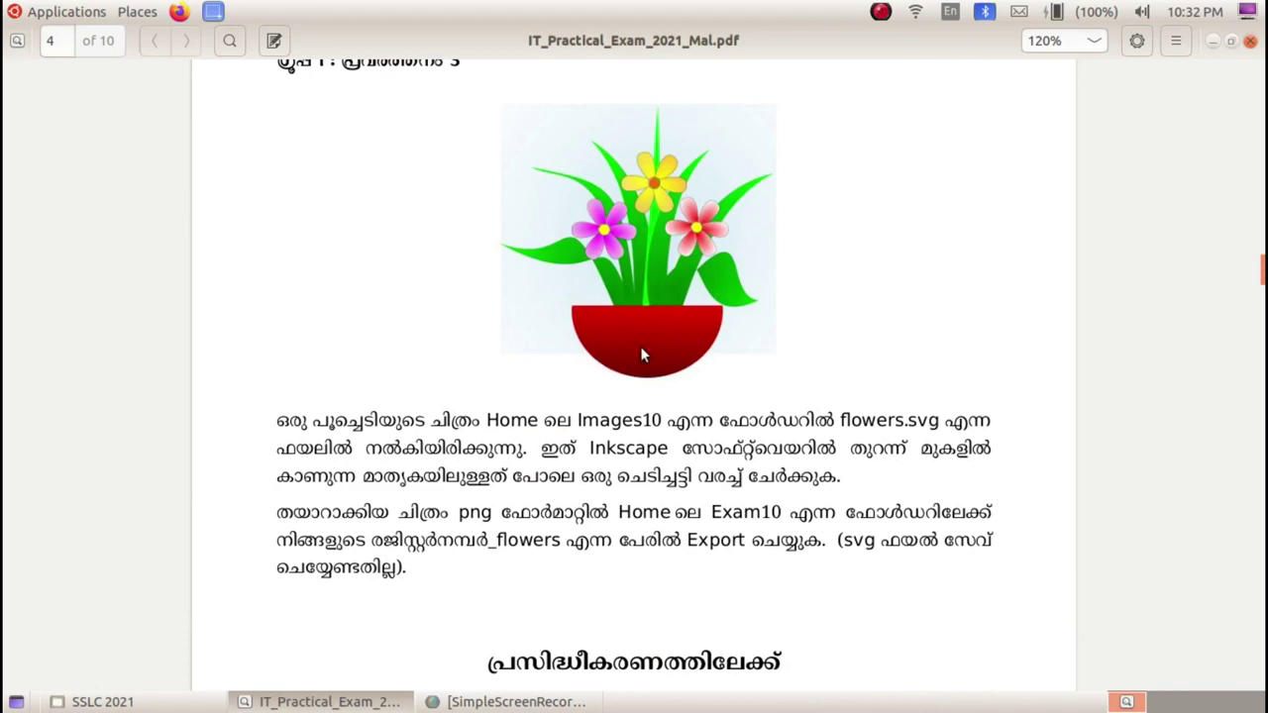
scroll(673, 351, up, 10)
scroll(675, 359, up, 5)
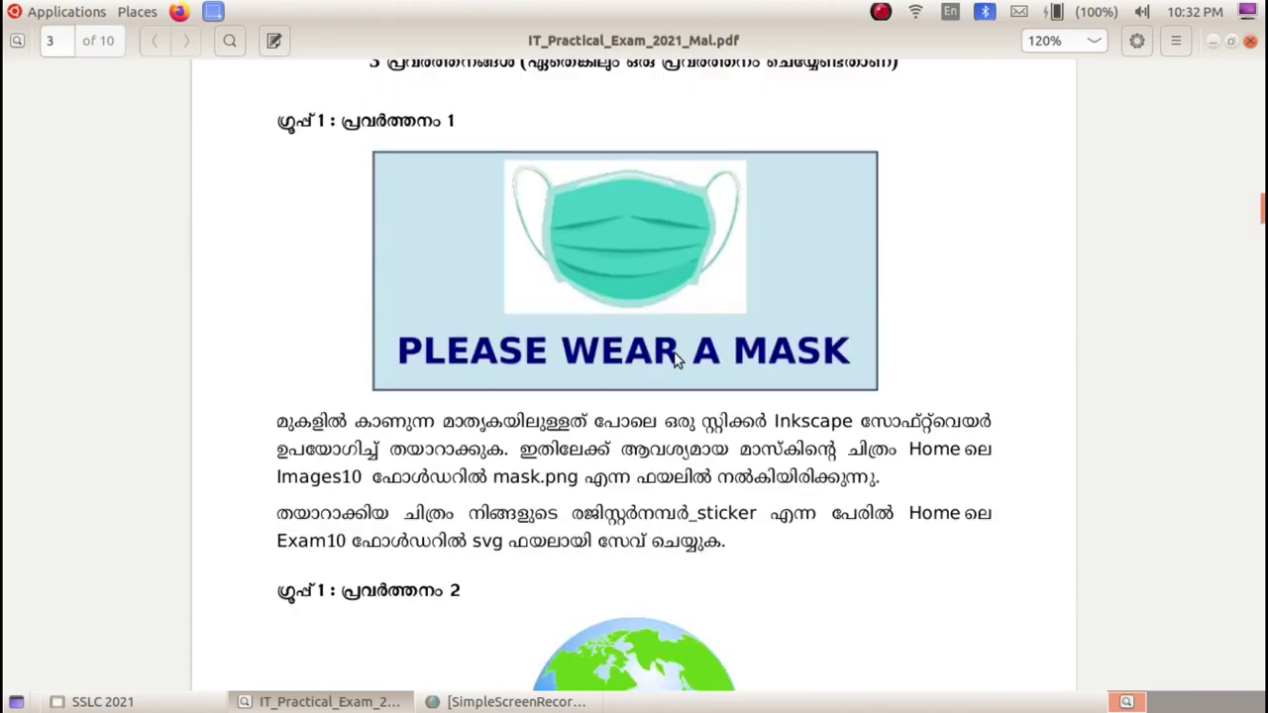
Leave the exam PDF for the desktop and launch Inkscape with a new blank document
key(ctrl+alt+d)
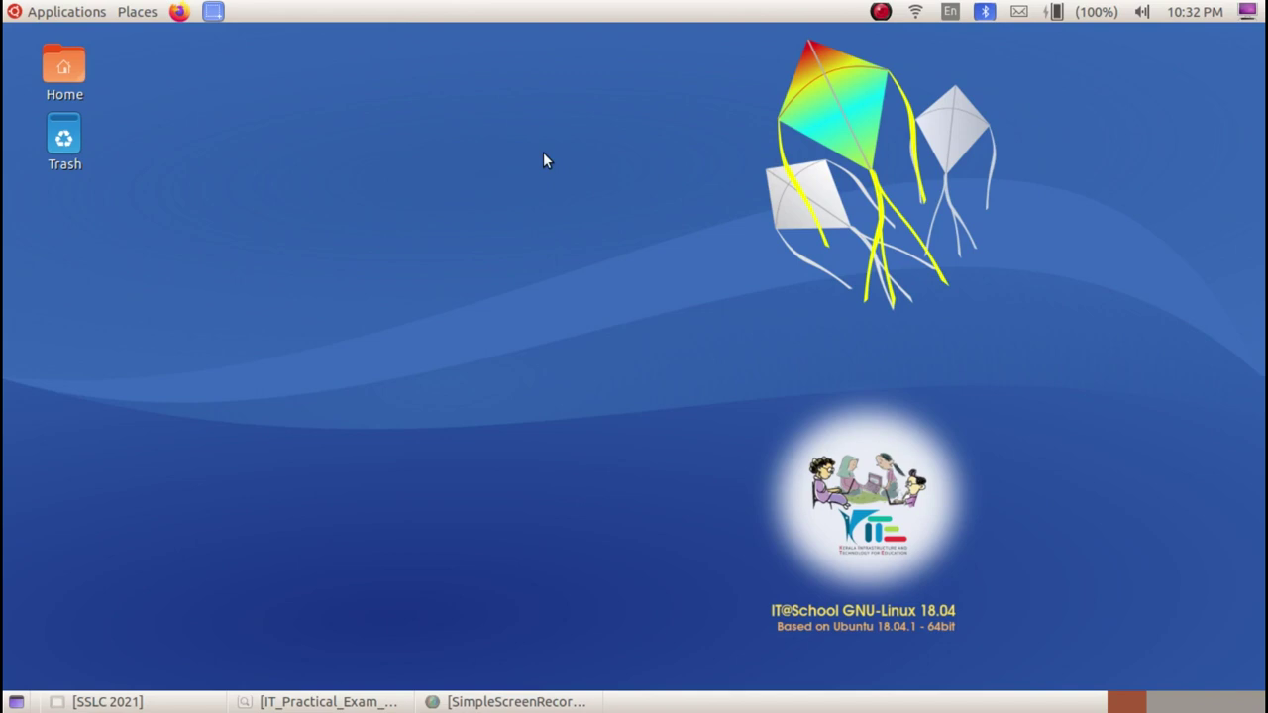
click(91, 11)
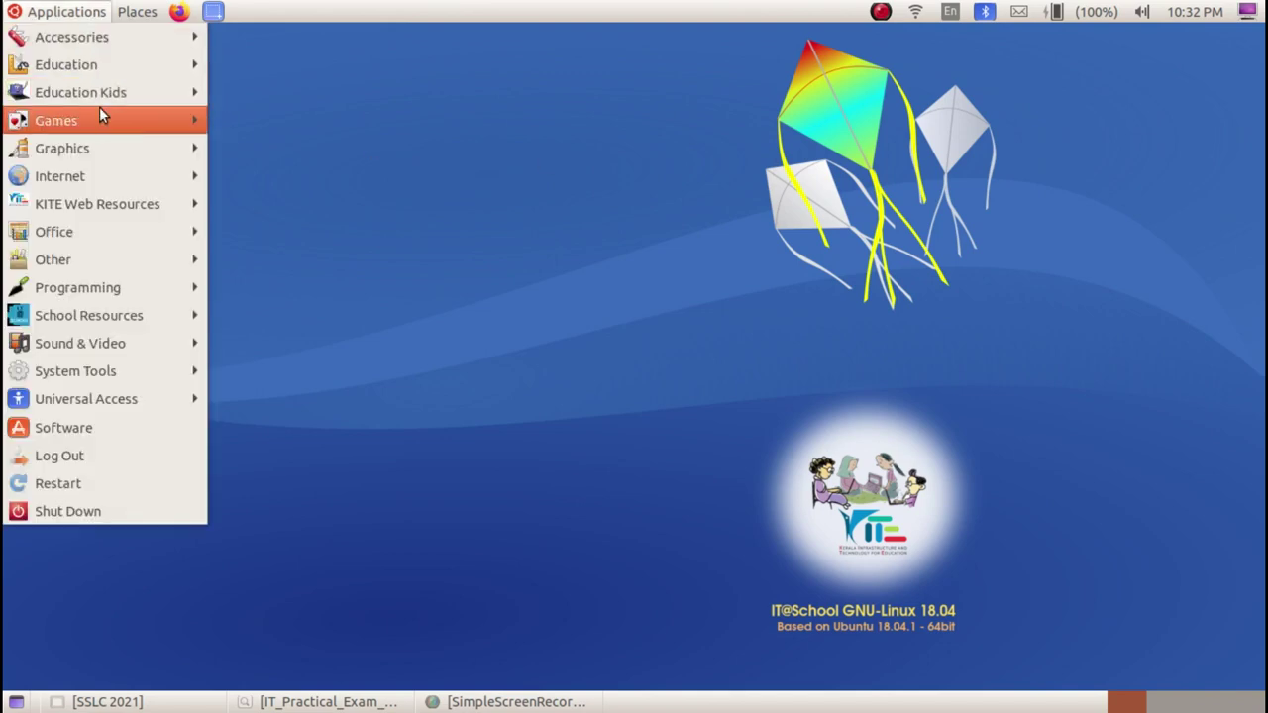
mouse_move(106, 148)
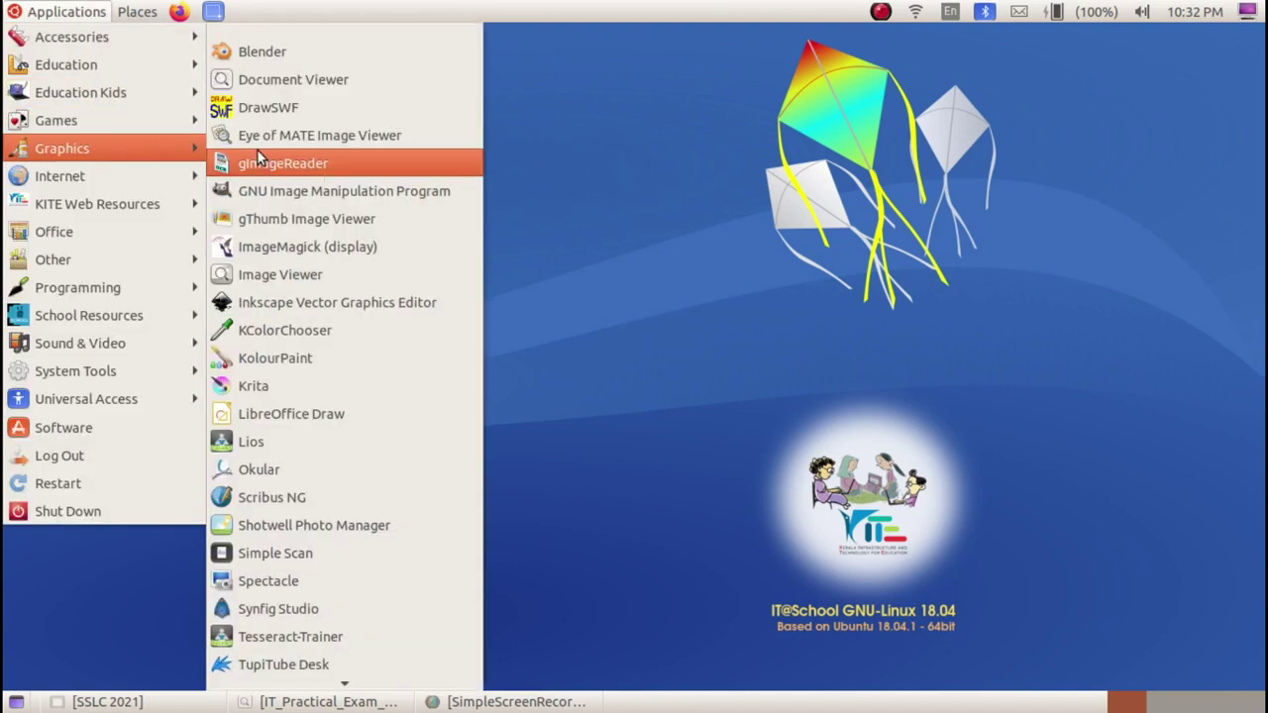
click(410, 299)
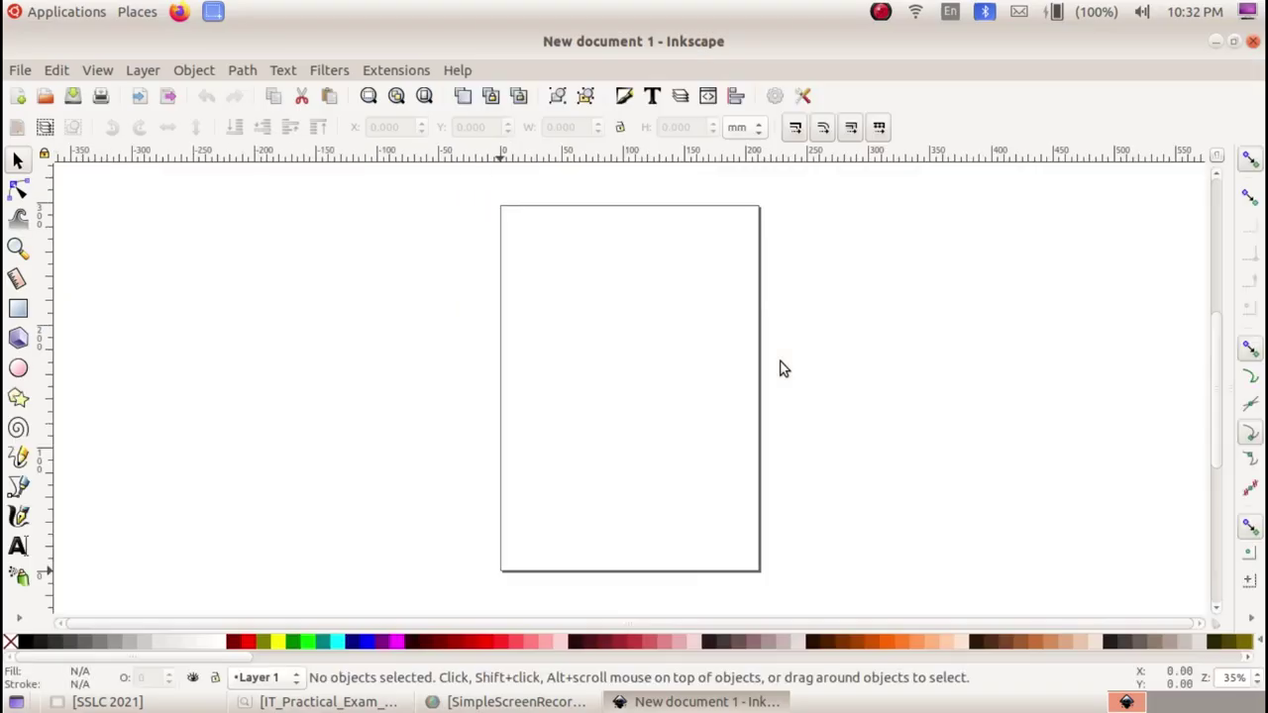
Draw a rectangle about 170 × 100 mm to the left of the page and fill it with navy blue
click(18, 311)
drag(247, 239, 455, 361)
click(233, 643)
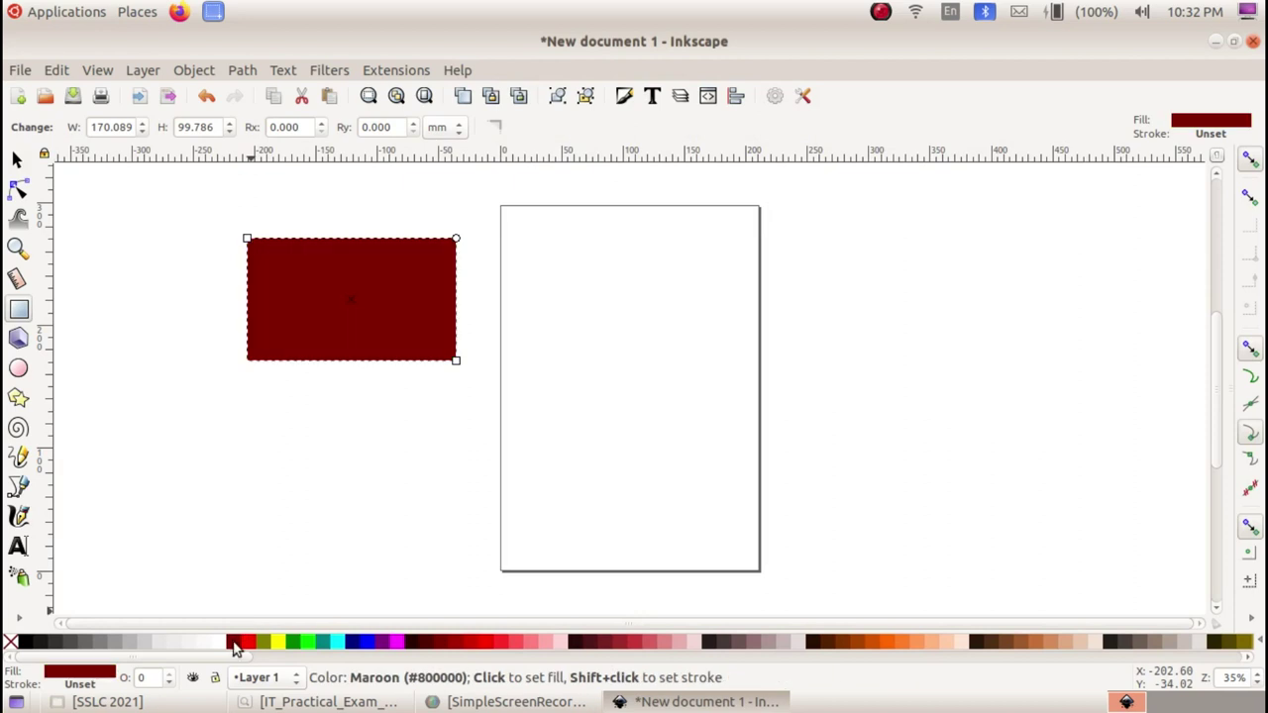
click(255, 646)
click(328, 646)
click(356, 646)
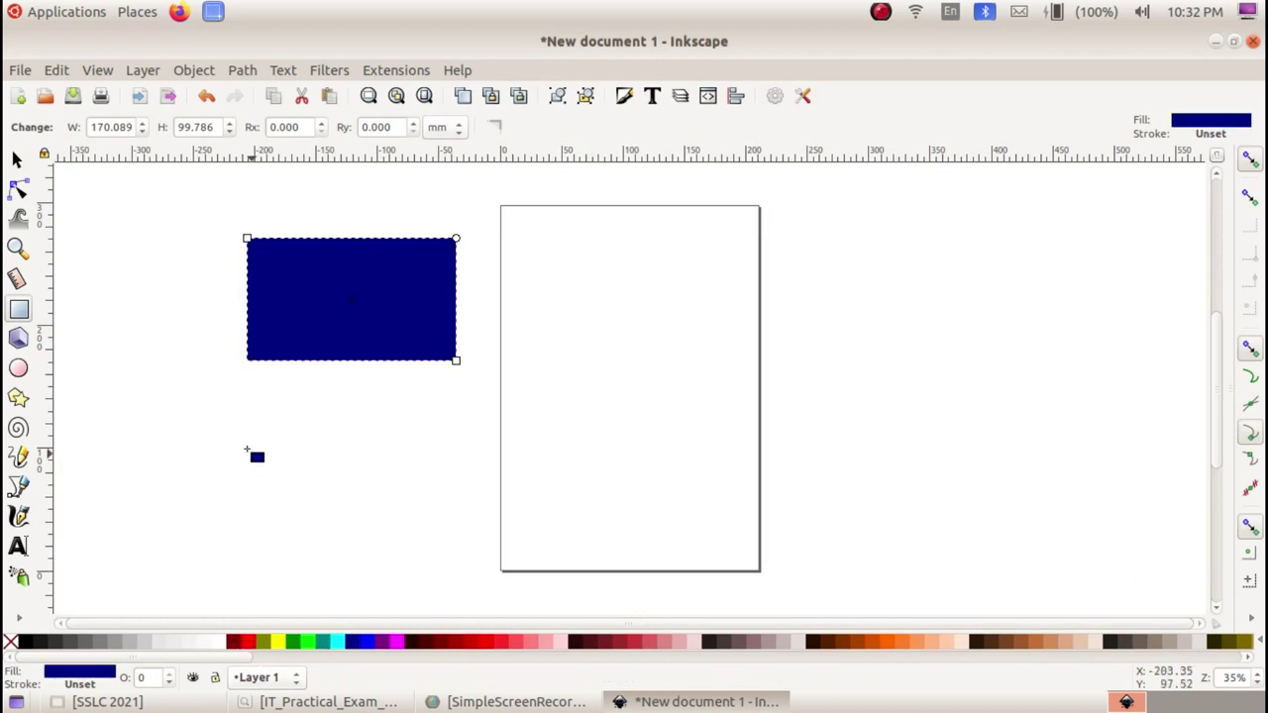
Scale the navy rectangle down to about 144 × 77 mm and deselect it
click(17, 159)
drag(461, 367, 430, 339)
click(386, 394)
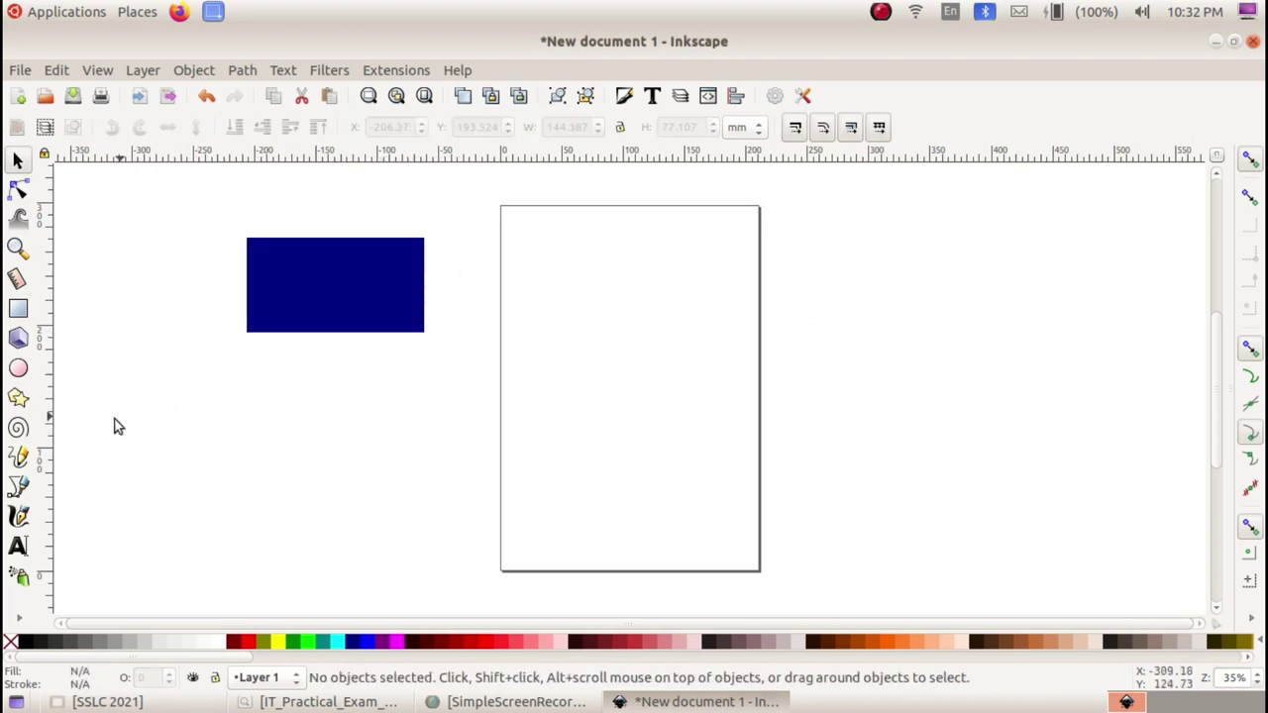
Draw an ellipse about 107 × 94 mm on the page, fill it dark red and enlarge it slightly
click(19, 370)
drag(541, 290, 674, 405)
click(399, 642)
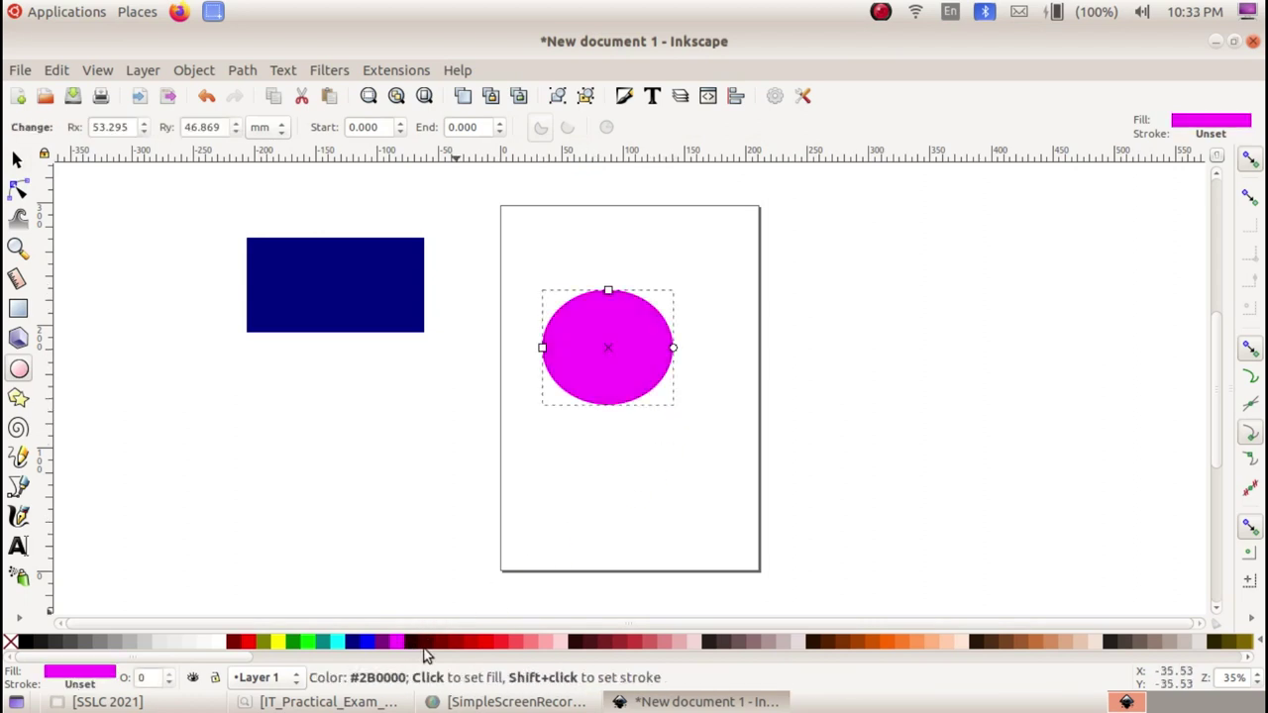
click(460, 642)
click(475, 641)
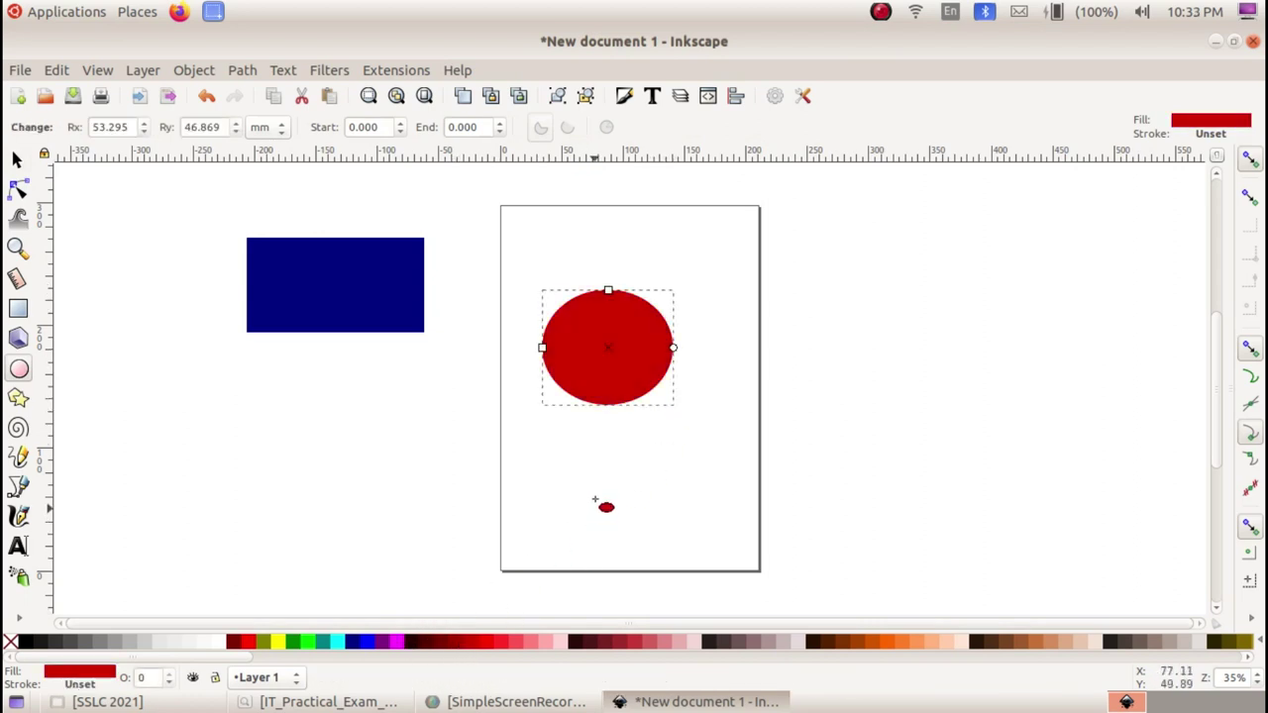
click(16, 159)
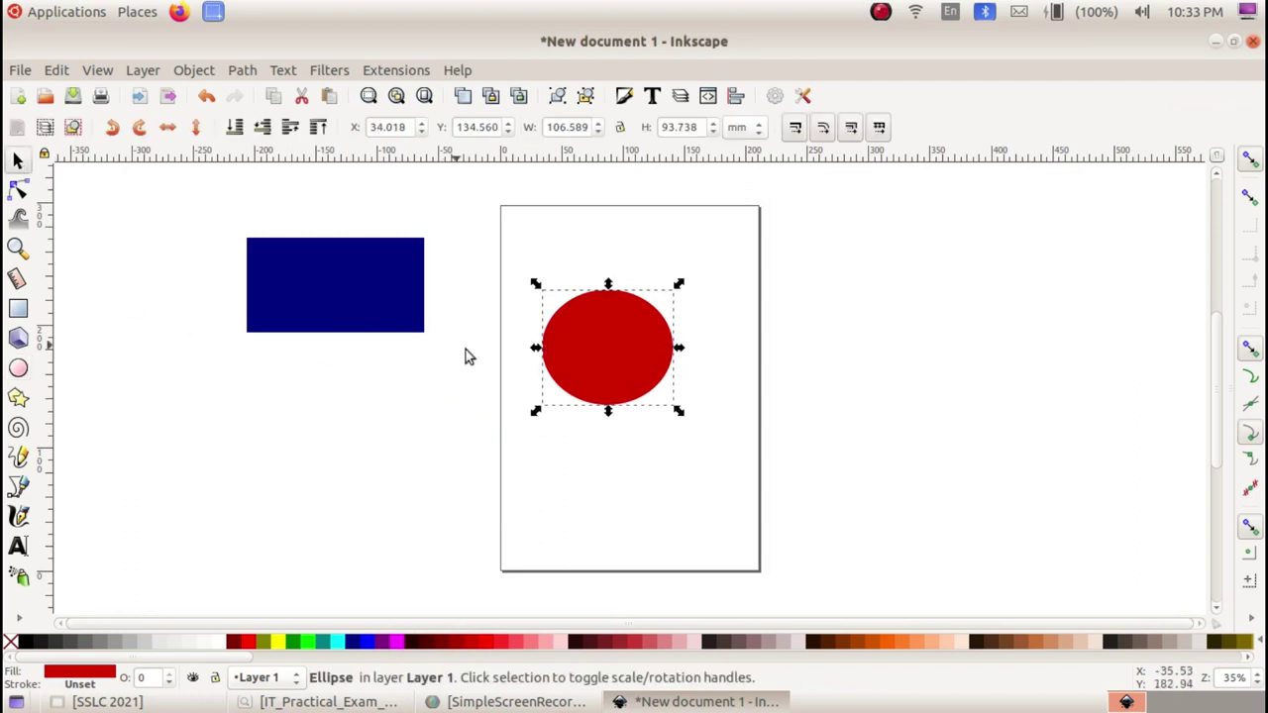
drag(678, 412, 705, 438)
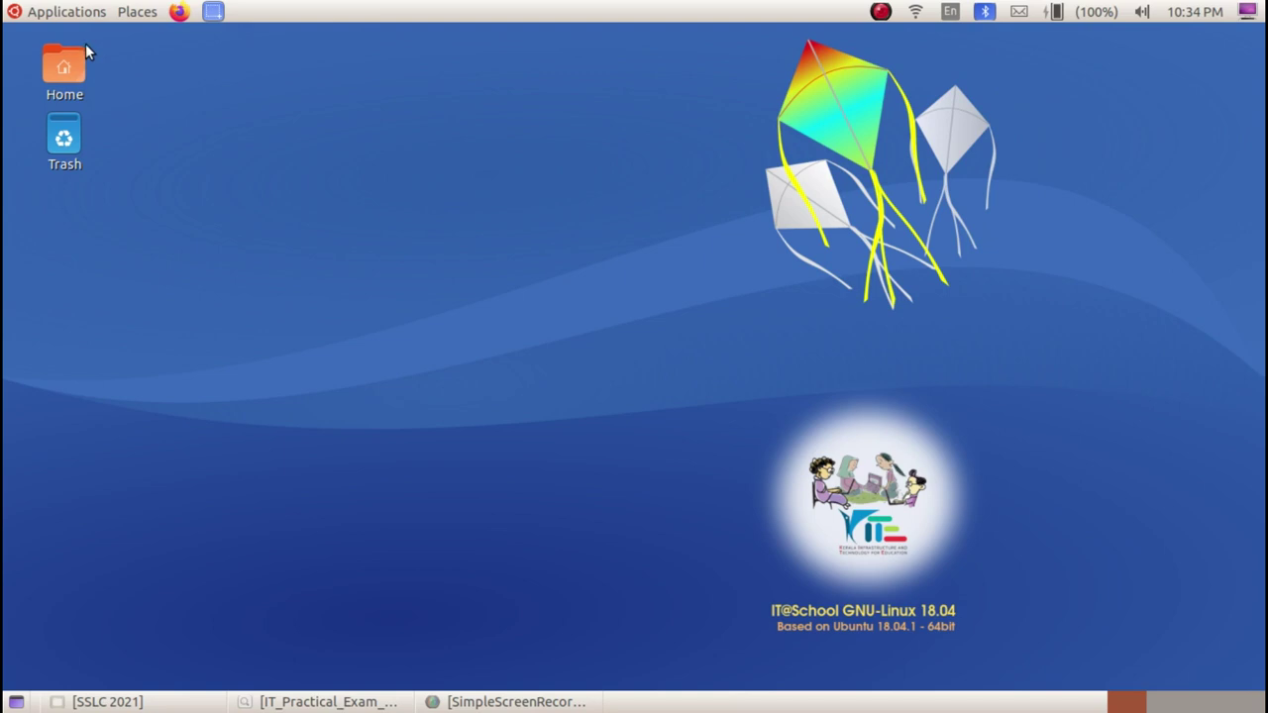
Launch Inkscape again from the desktop with a new blank document
click(80, 12)
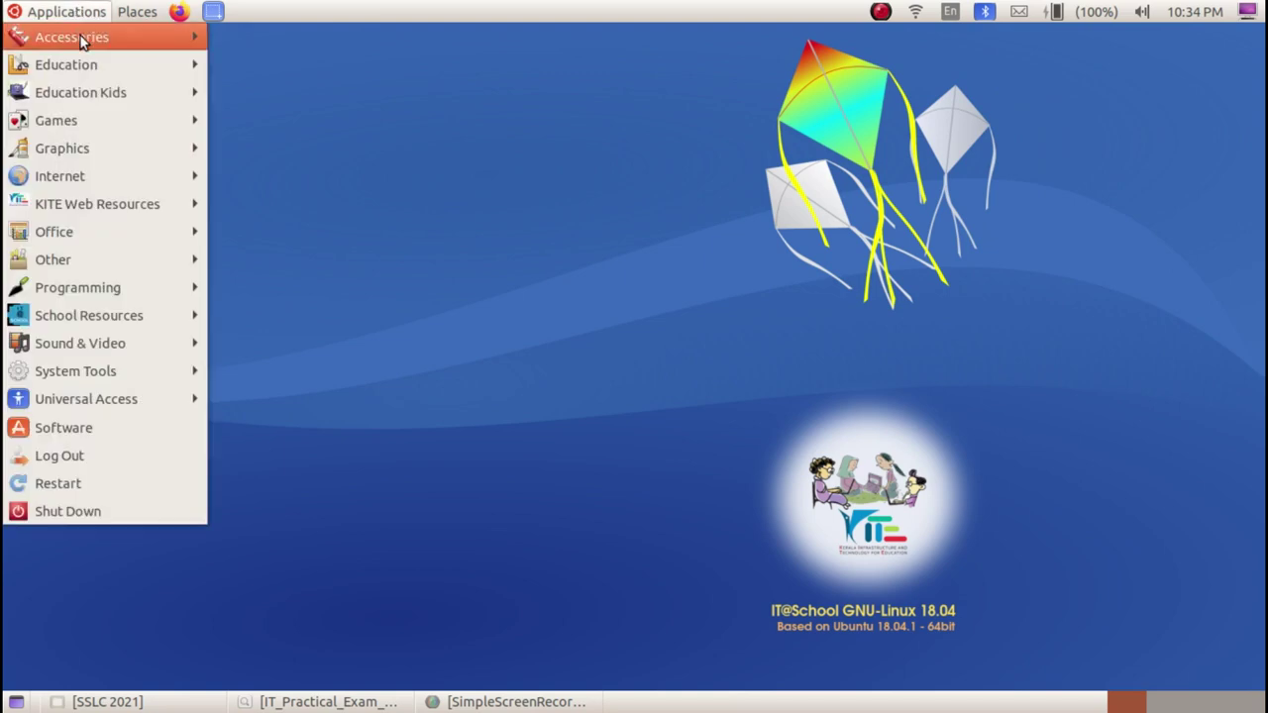
mouse_move(127, 154)
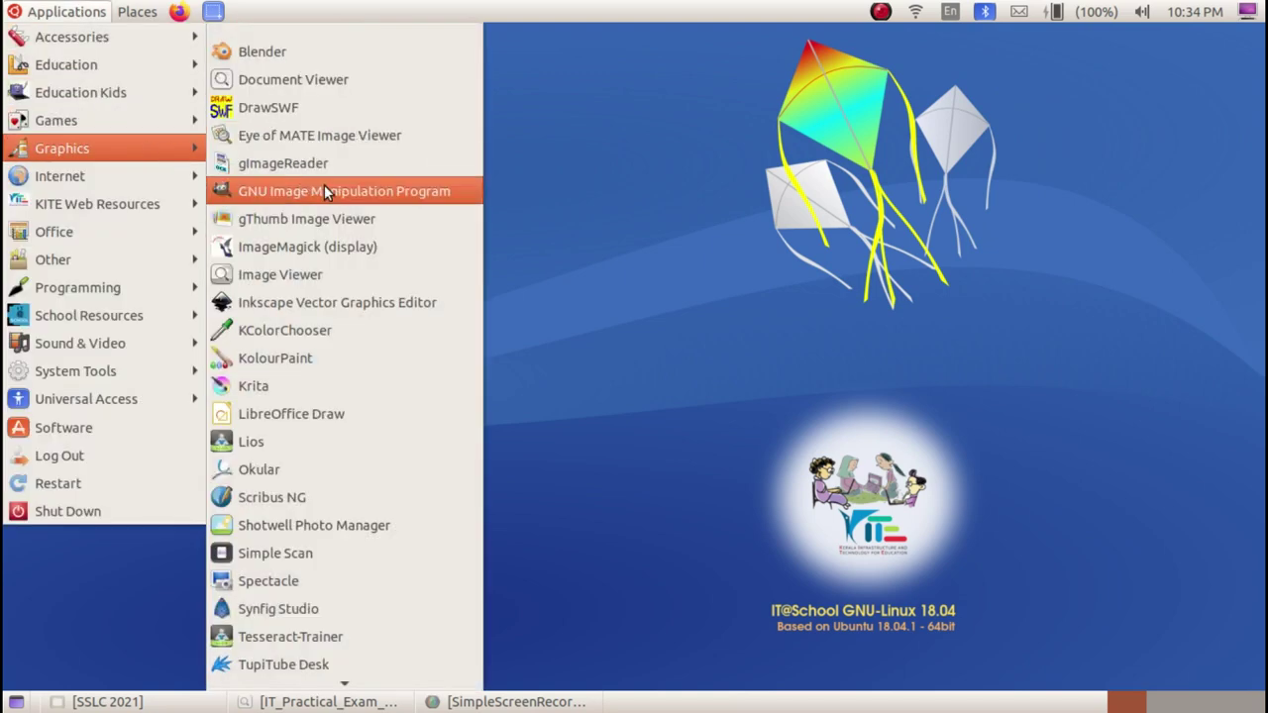
click(407, 295)
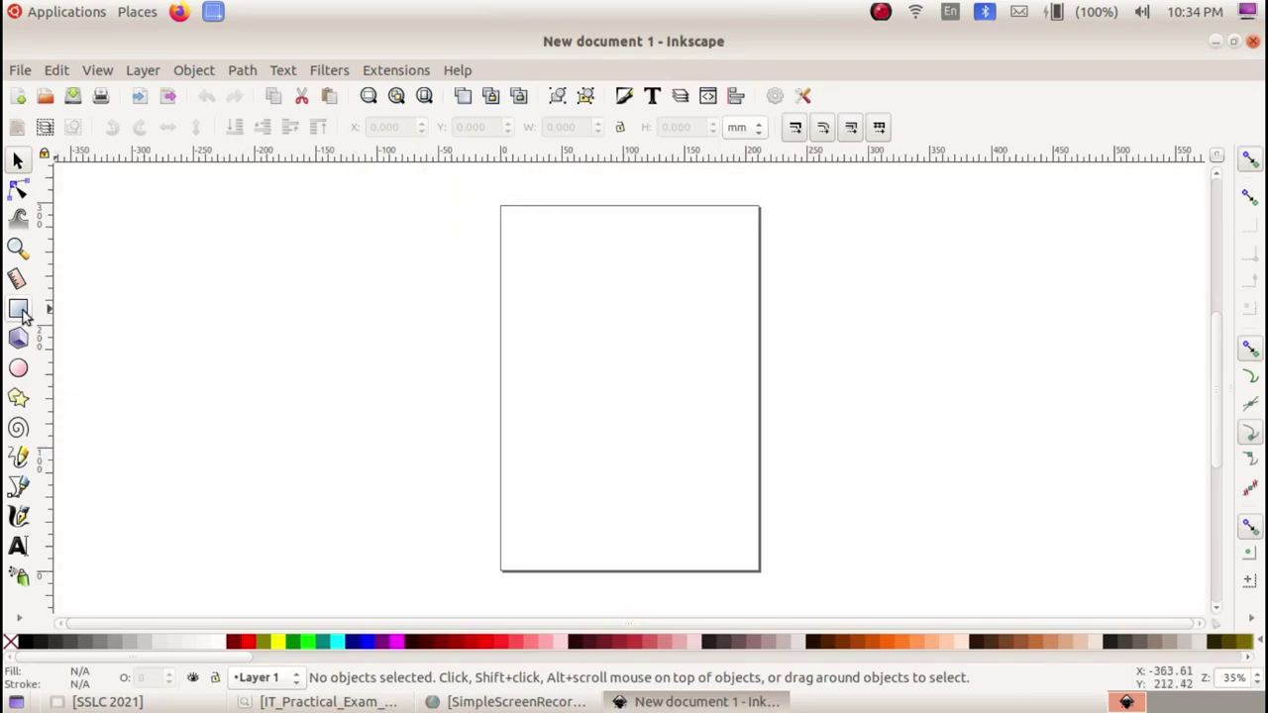
Draw a rectangle about 157 × 104 mm and an ellipse about 94 × 100 mm, giving the ellipse a green fill
click(19, 310)
drag(373, 278, 567, 405)
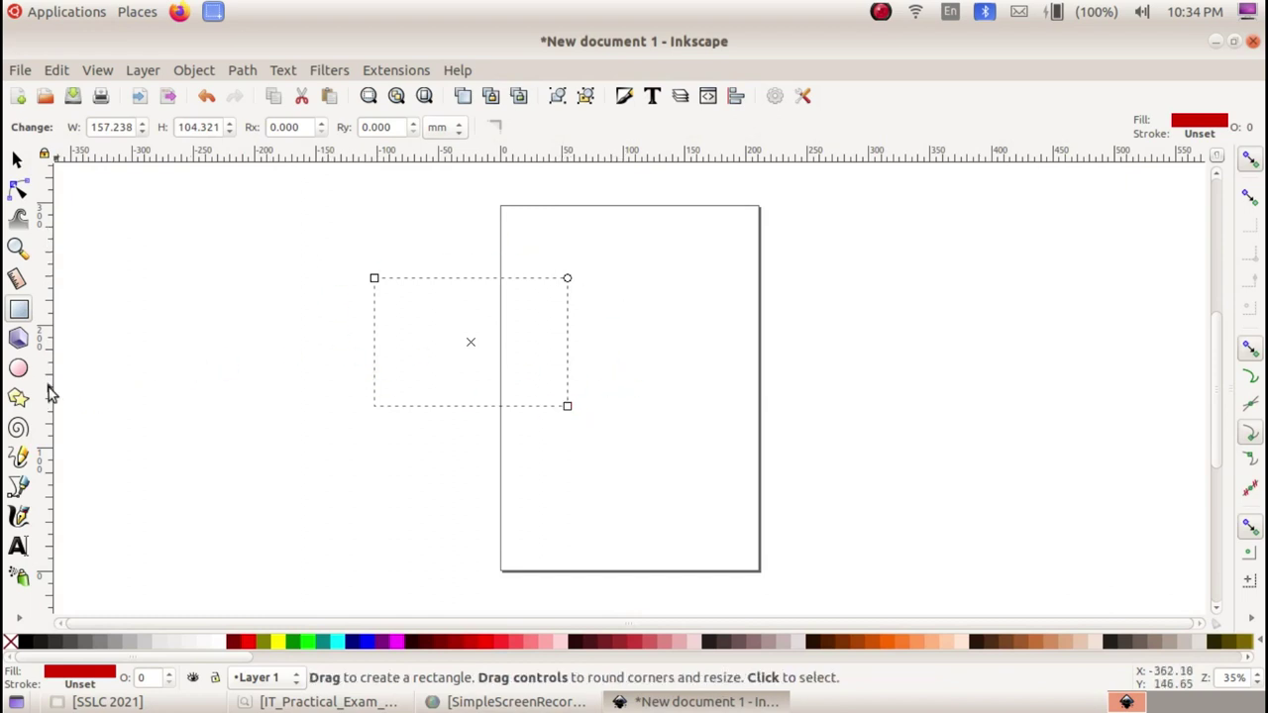
click(19, 368)
drag(644, 317, 759, 439)
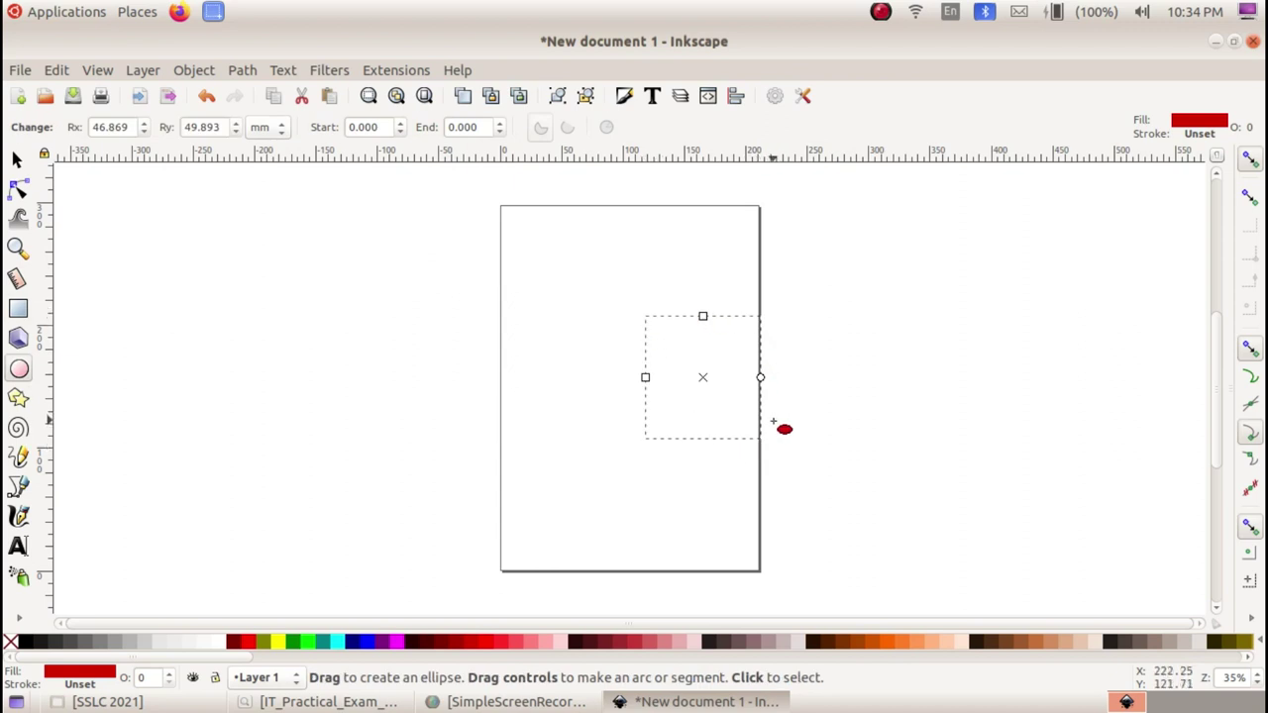
click(235, 642)
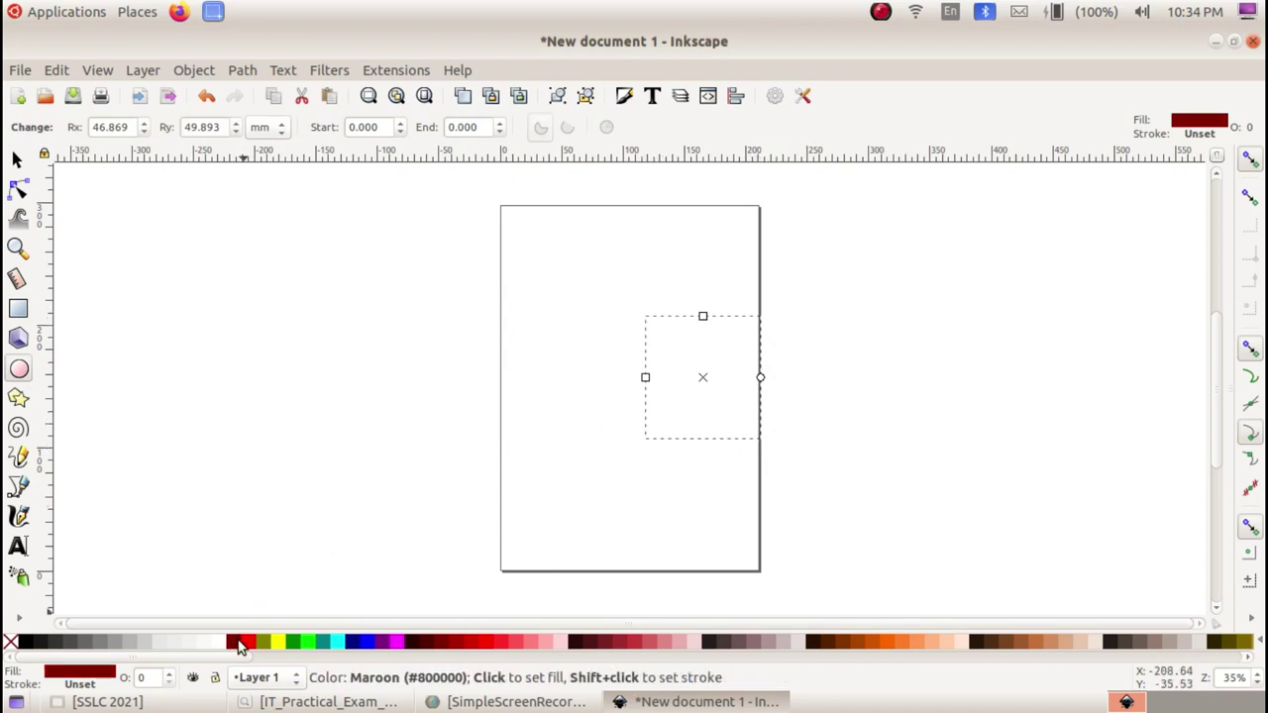
click(293, 642)
Draw a rectangle about 168 × 125 mm left of the page and set its opacity to 100% in Fill and Stroke
click(19, 309)
drag(242, 327, 394, 427)
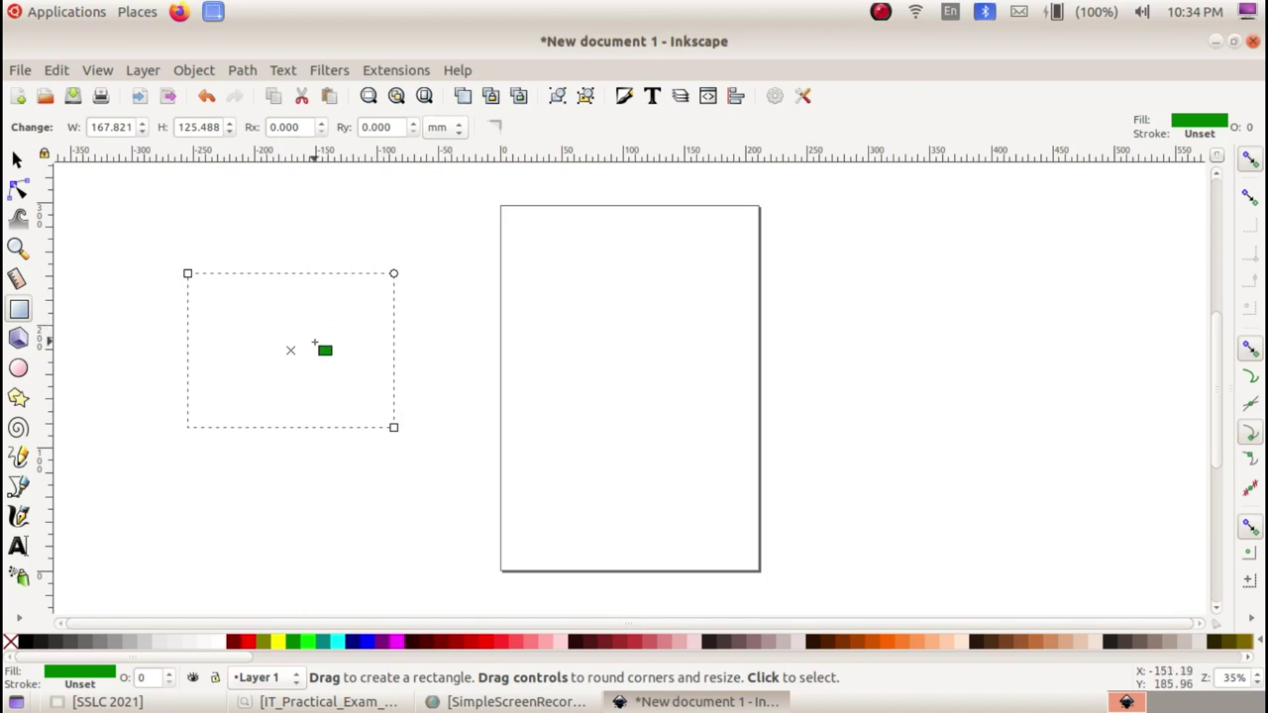
click(195, 70)
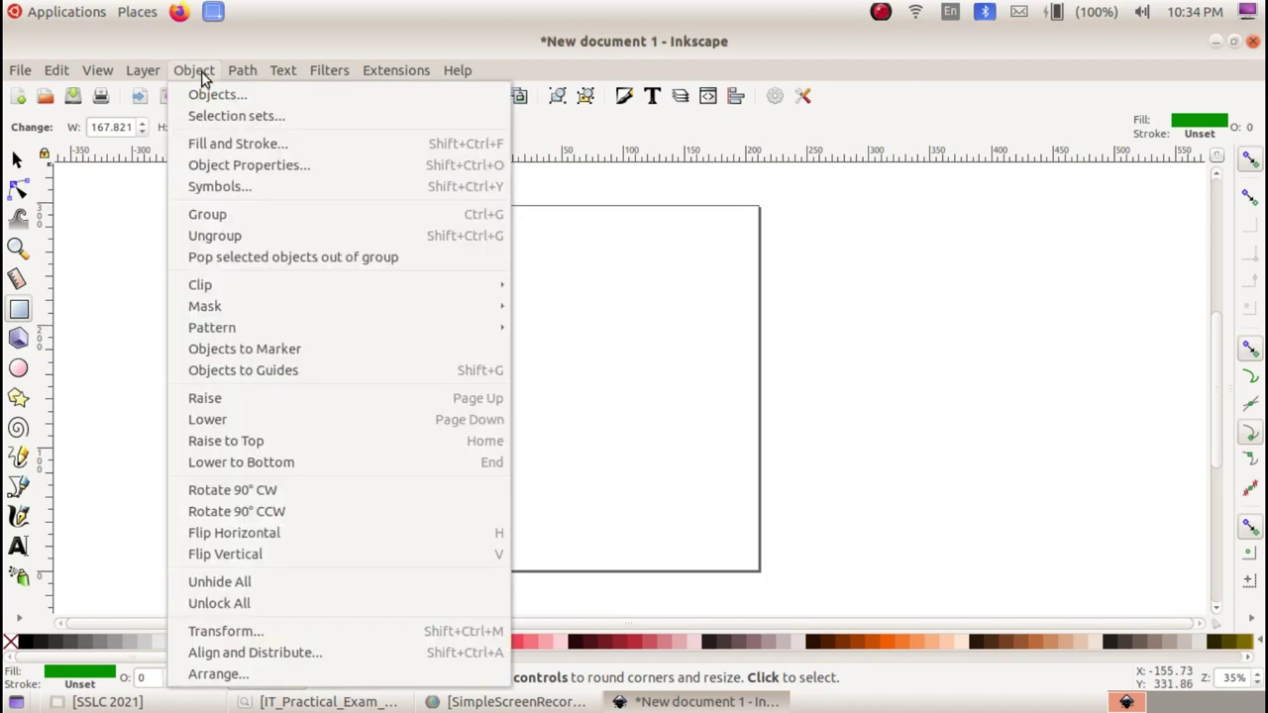
click(242, 143)
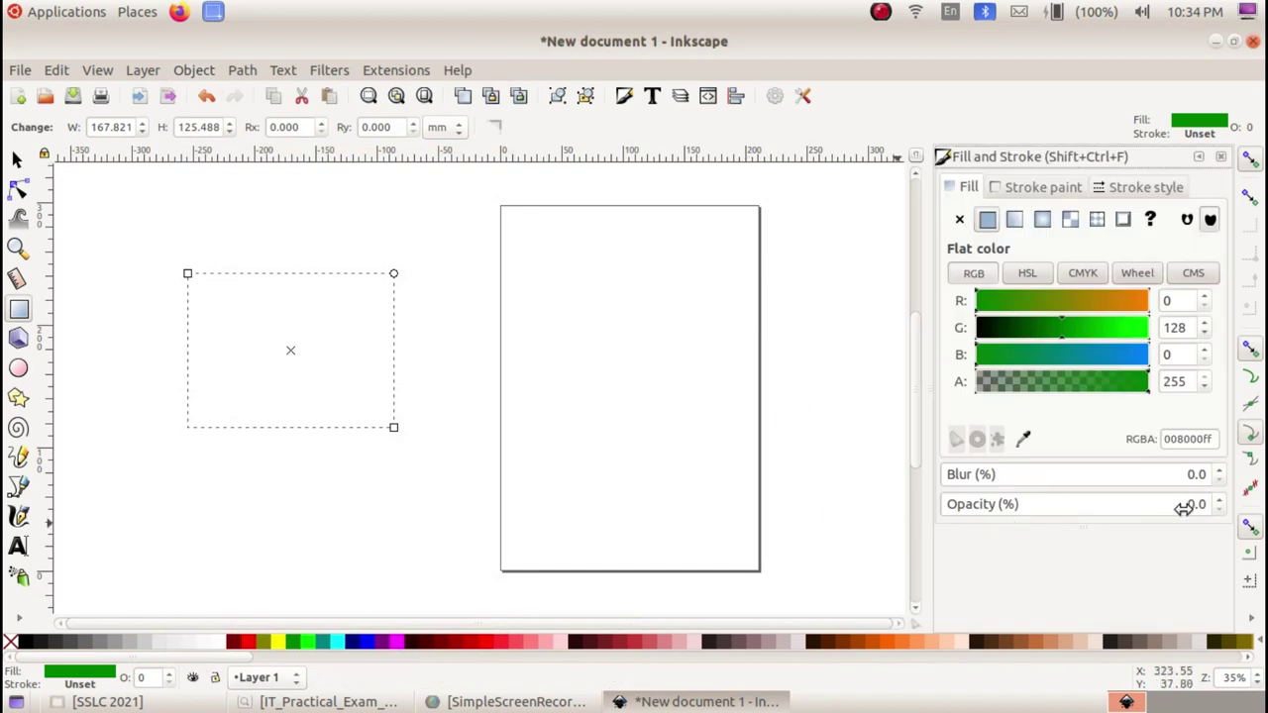
drag(1221, 500, 1224, 506)
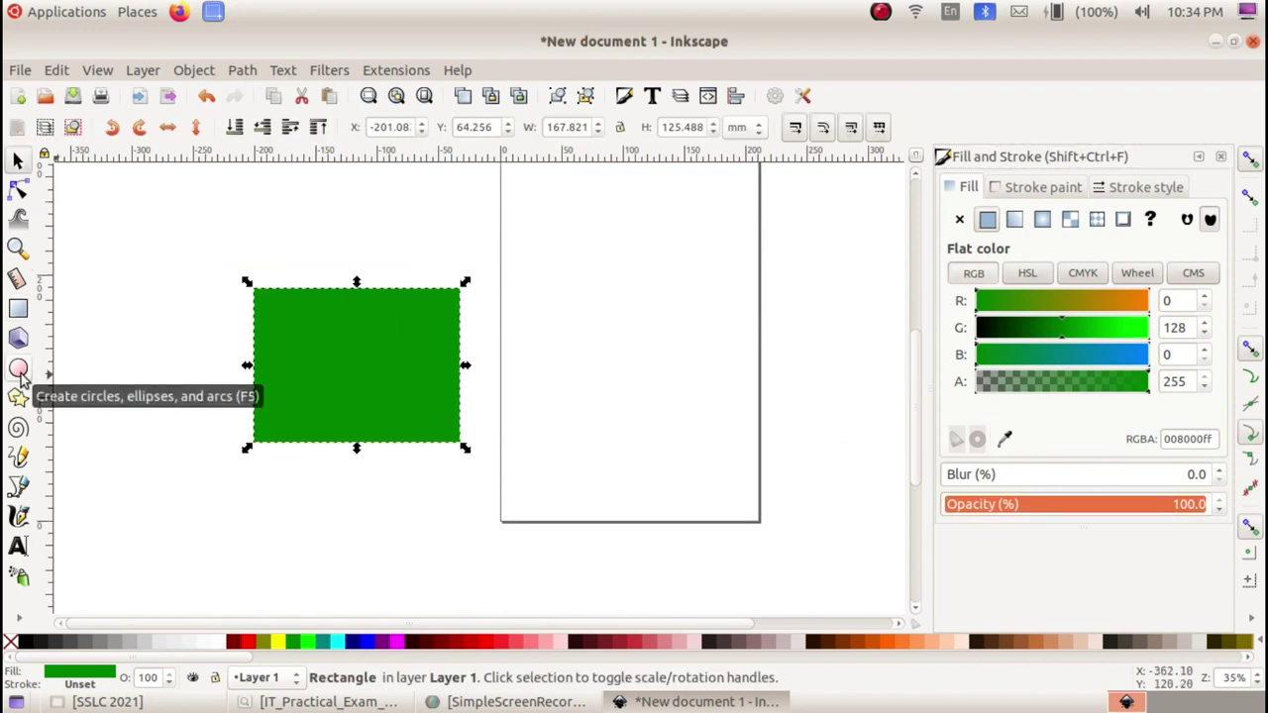
Draw an ellipse about 107 × 114 mm on the page, fill it green and set its fill alpha to 0
click(19, 369)
drag(575, 312, 707, 452)
click(389, 642)
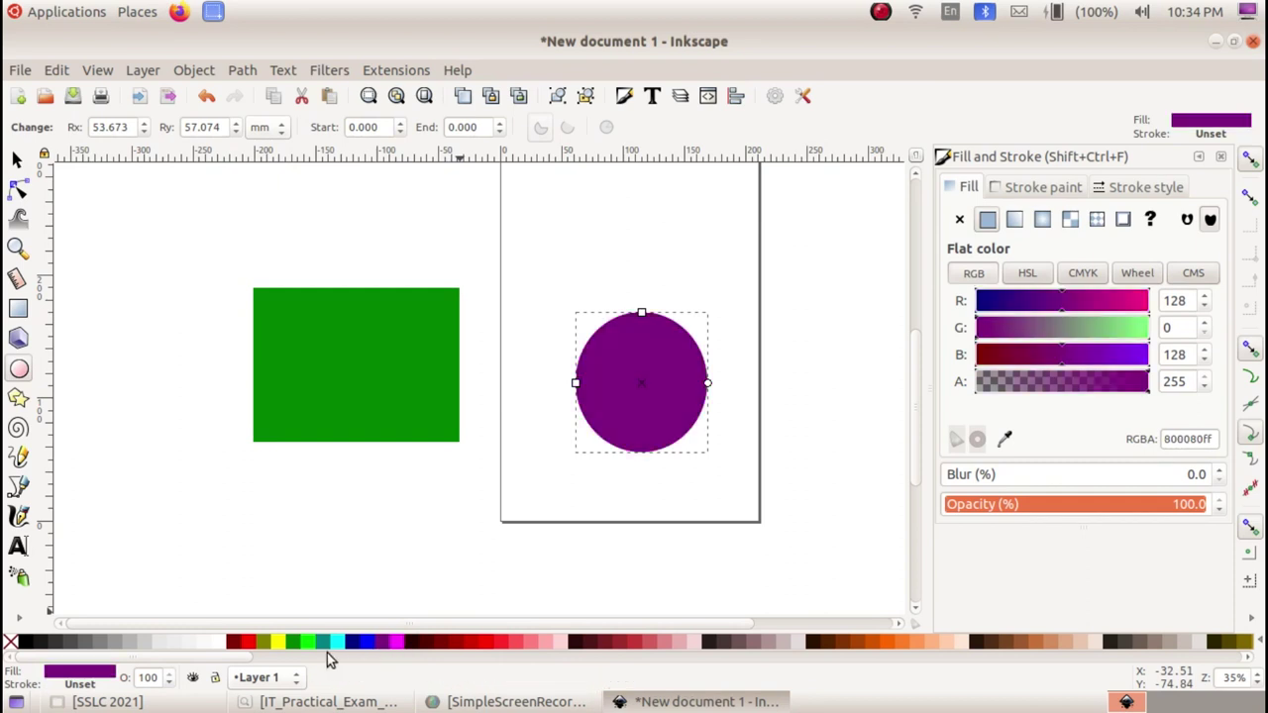
click(296, 642)
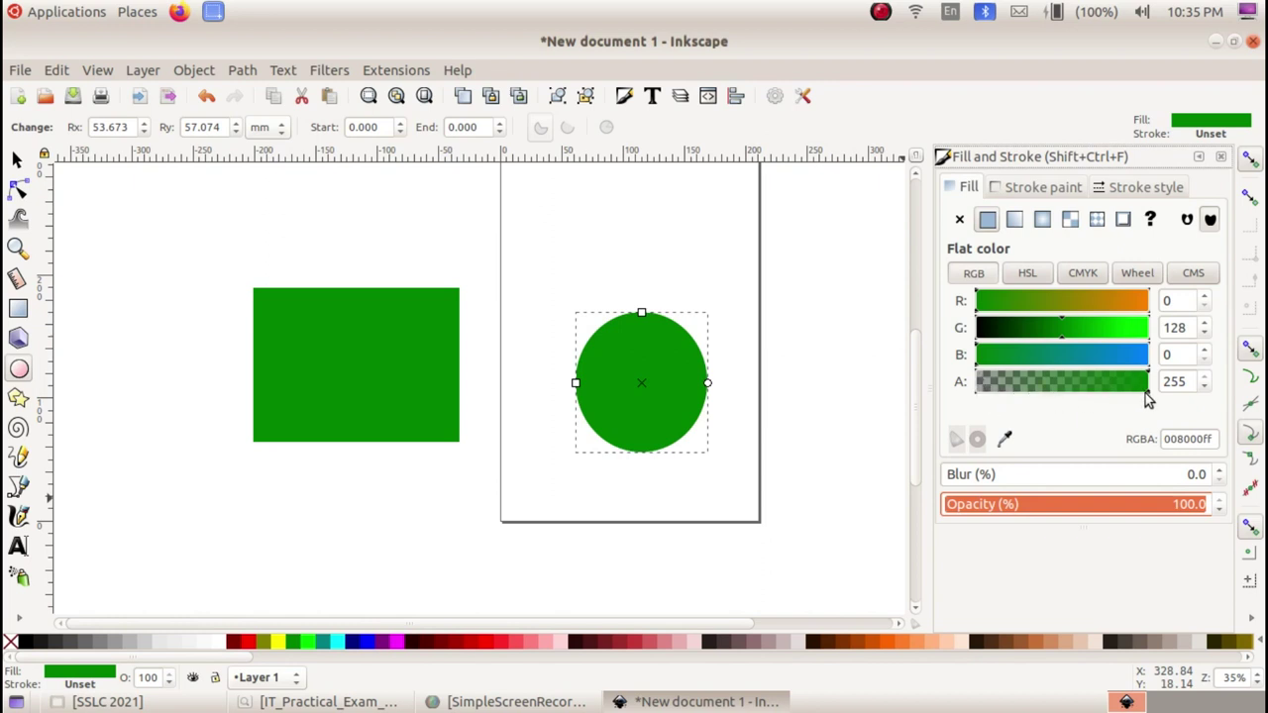
drag(1149, 394, 975, 398)
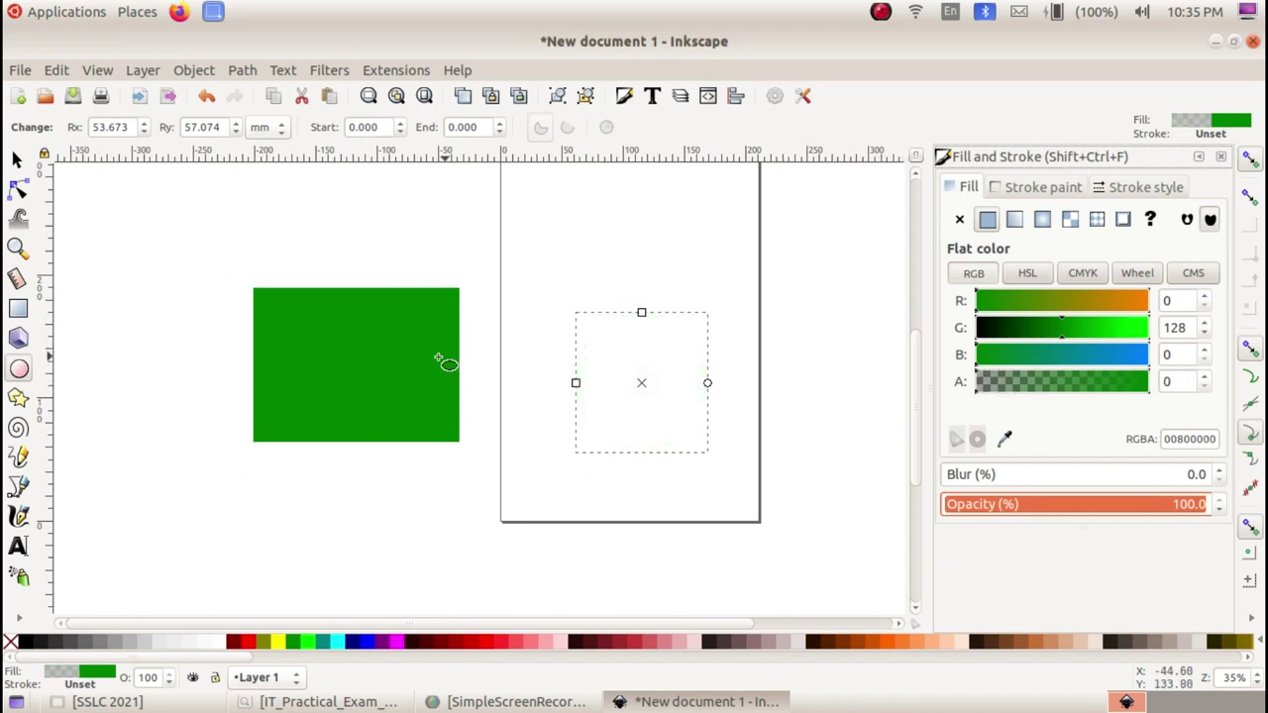
Draw a maroon rectangle about 76 × 115 mm, adjust its fill alpha, and draw another about 134 × 119 mm on the page
click(18, 308)
drag(109, 334, 203, 476)
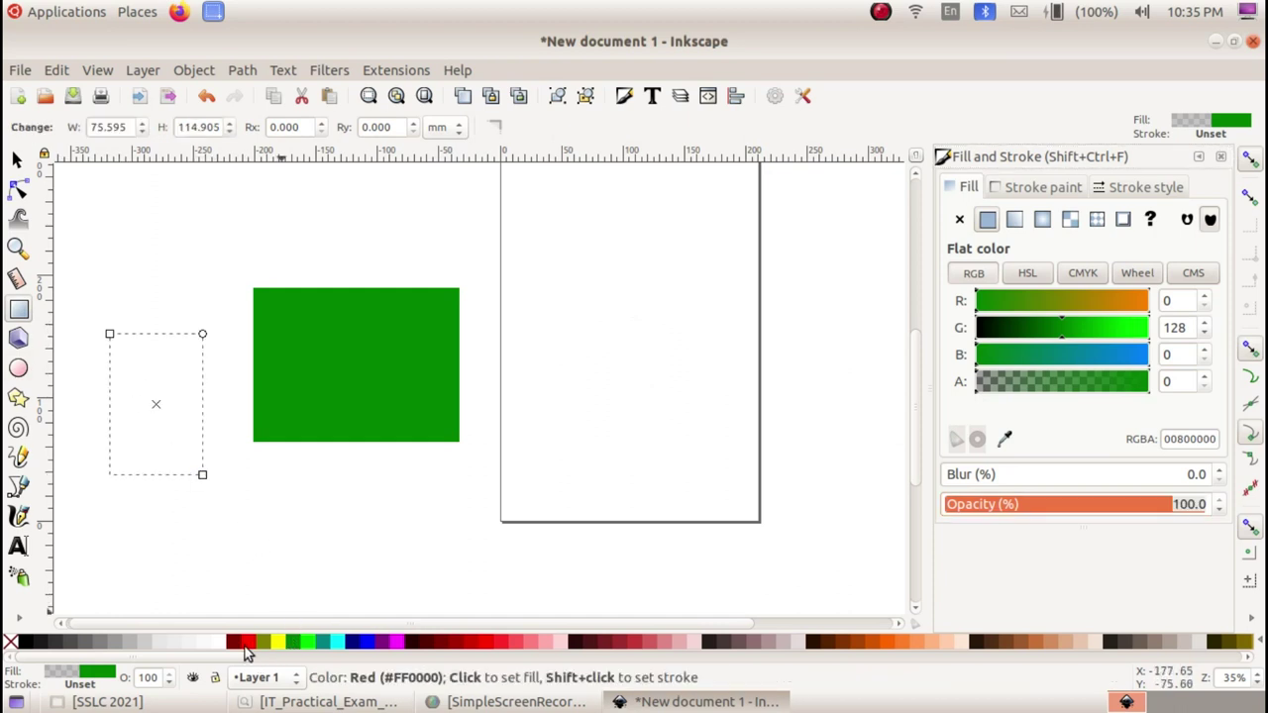
click(238, 644)
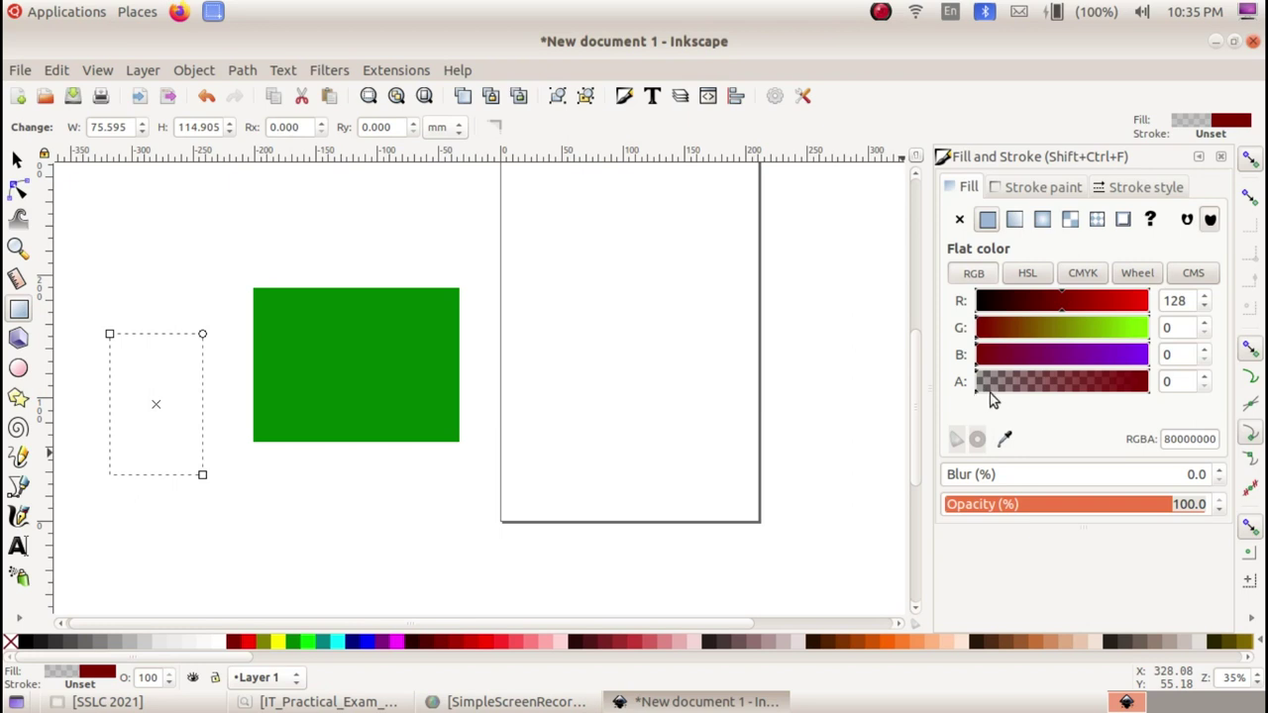
drag(978, 396, 1149, 393)
drag(557, 277, 722, 424)
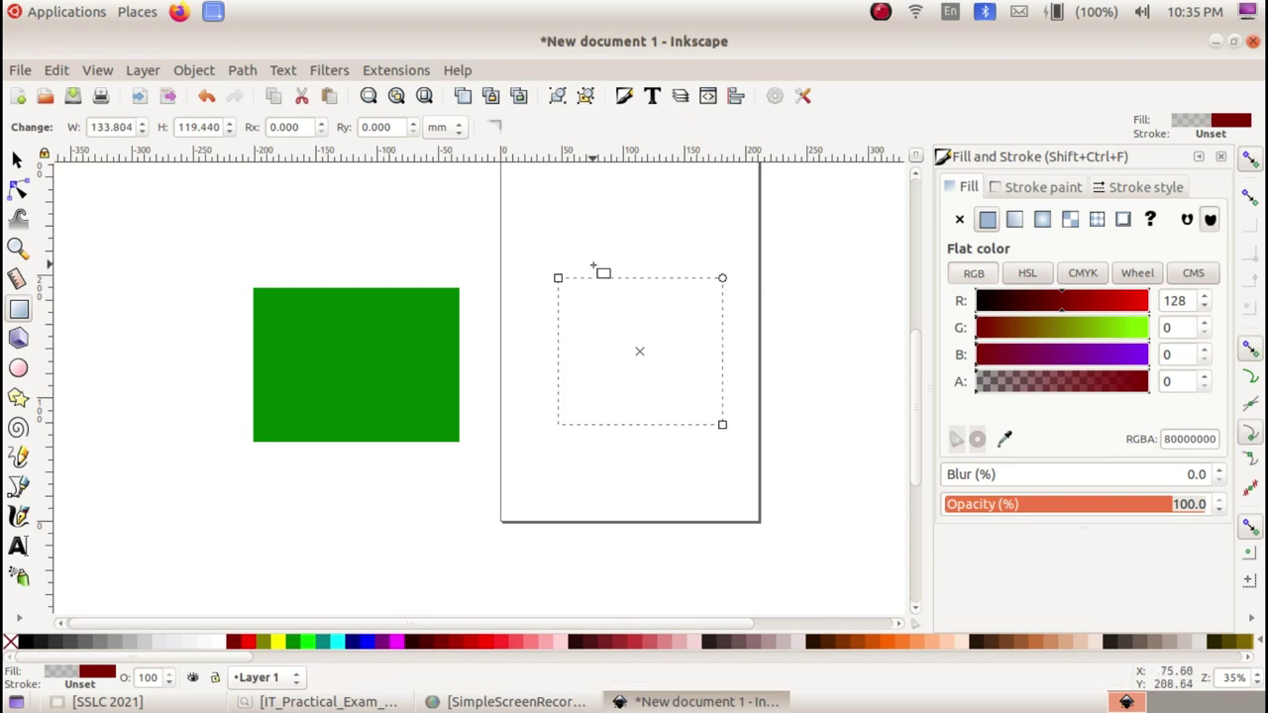
Close Inkscape without saving the test drawing and open the Reset_Settings folder in Home
click(1253, 42)
click(516, 462)
double_click(69, 78)
double_click(948, 285)
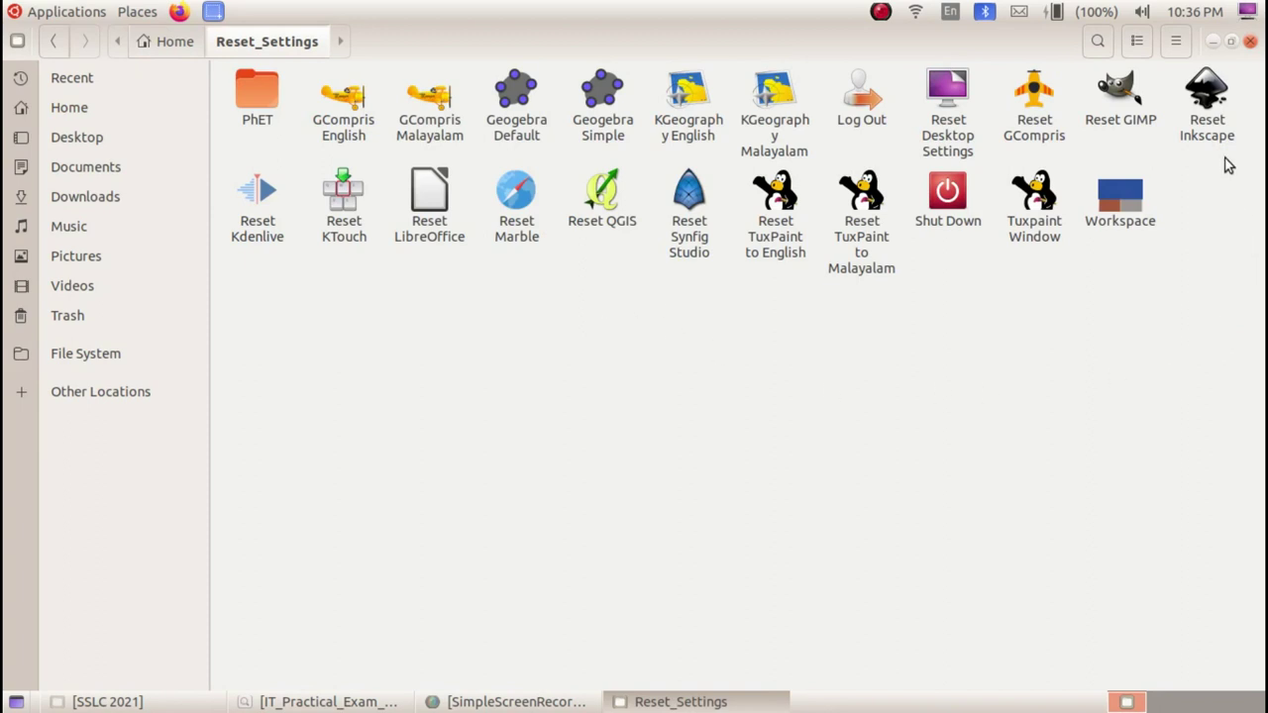
Run Reset Inkscape to restore the program's default settings, then close the Reset_Settings folder
click(1215, 127)
click(1228, 255)
click(1213, 148)
click(1208, 216)
double_click(1205, 126)
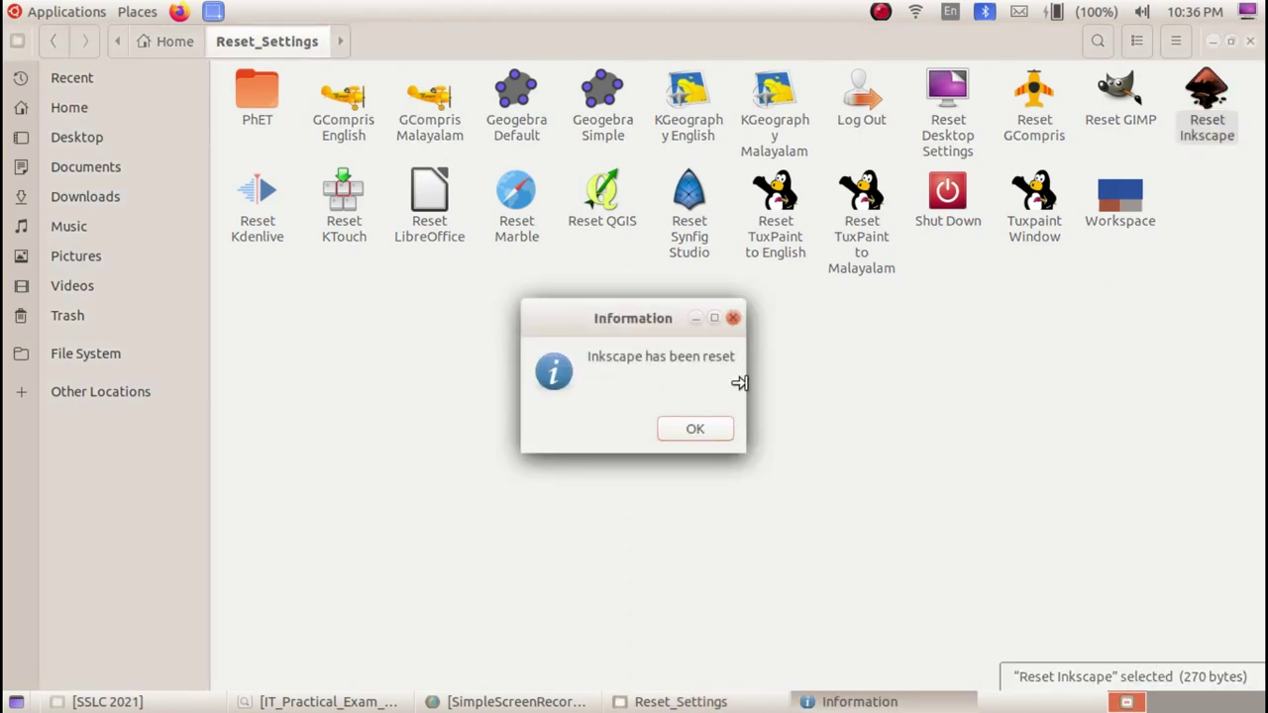
click(722, 433)
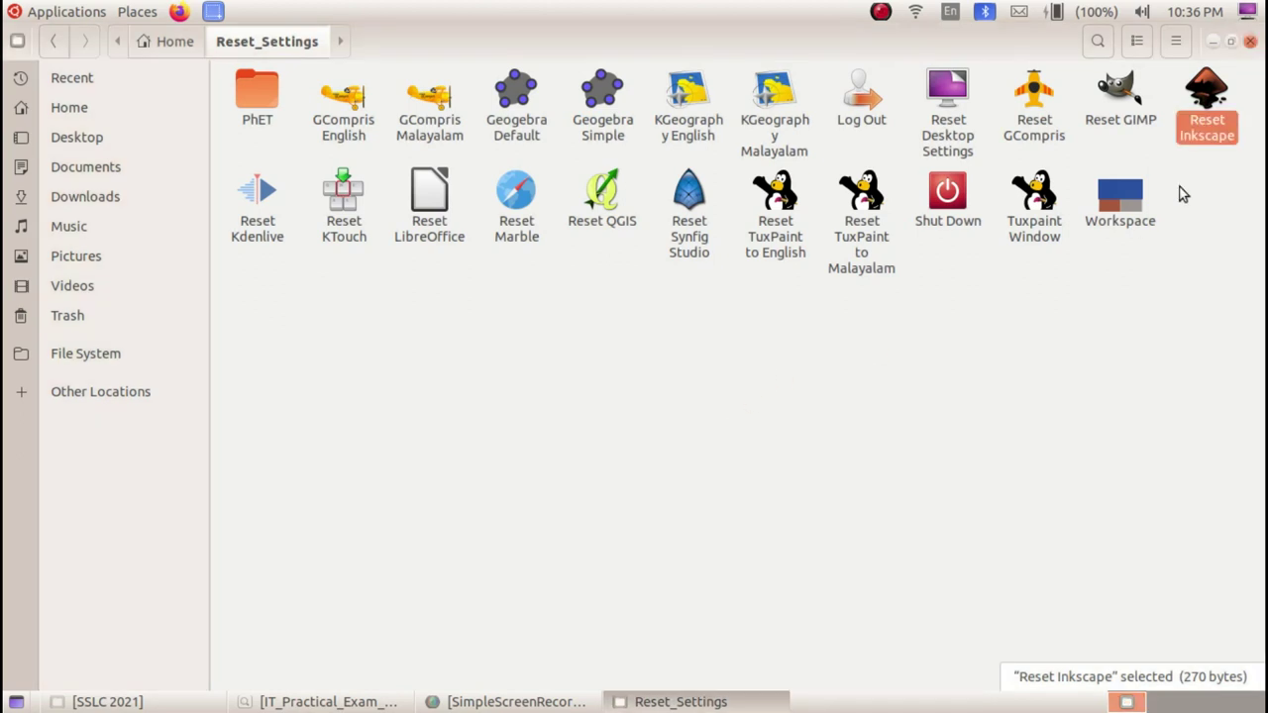
click(1250, 43)
Start Inkscape and draw a rectangle about 110 × 73 mm beside the blank page
click(61, 14)
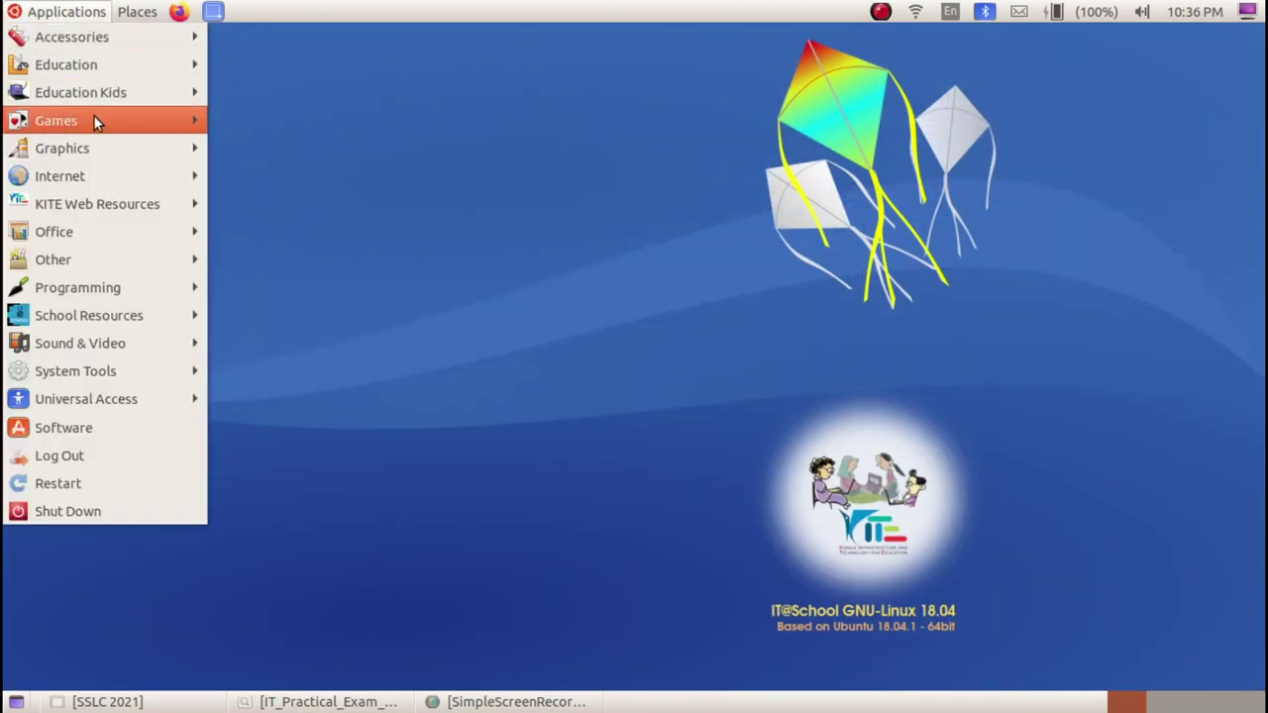
mouse_move(108, 154)
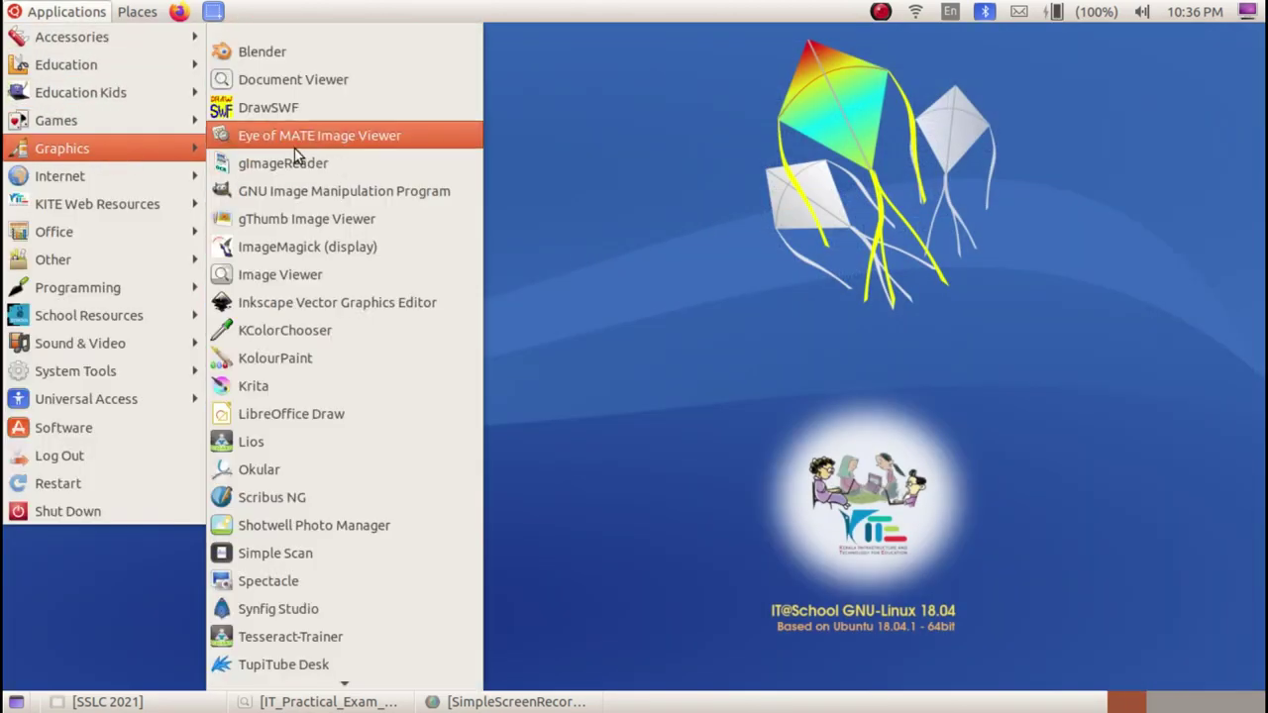
click(408, 306)
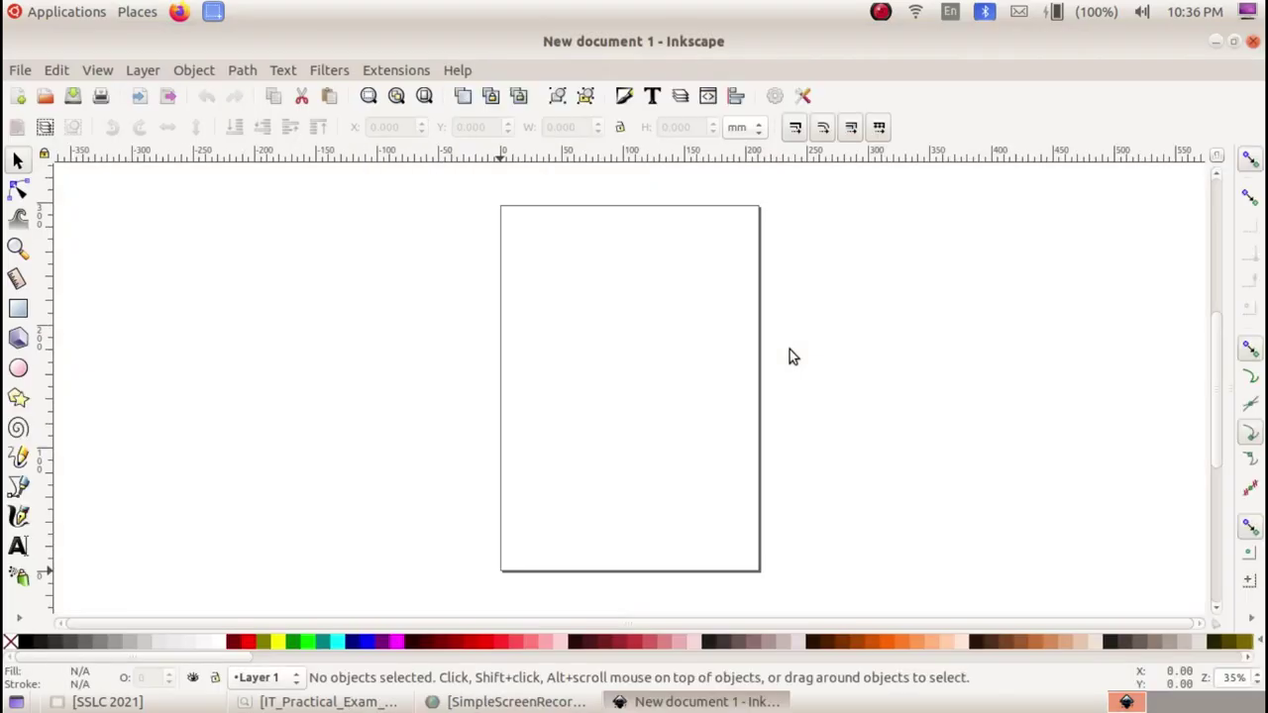
click(18, 308)
drag(310, 285, 447, 375)
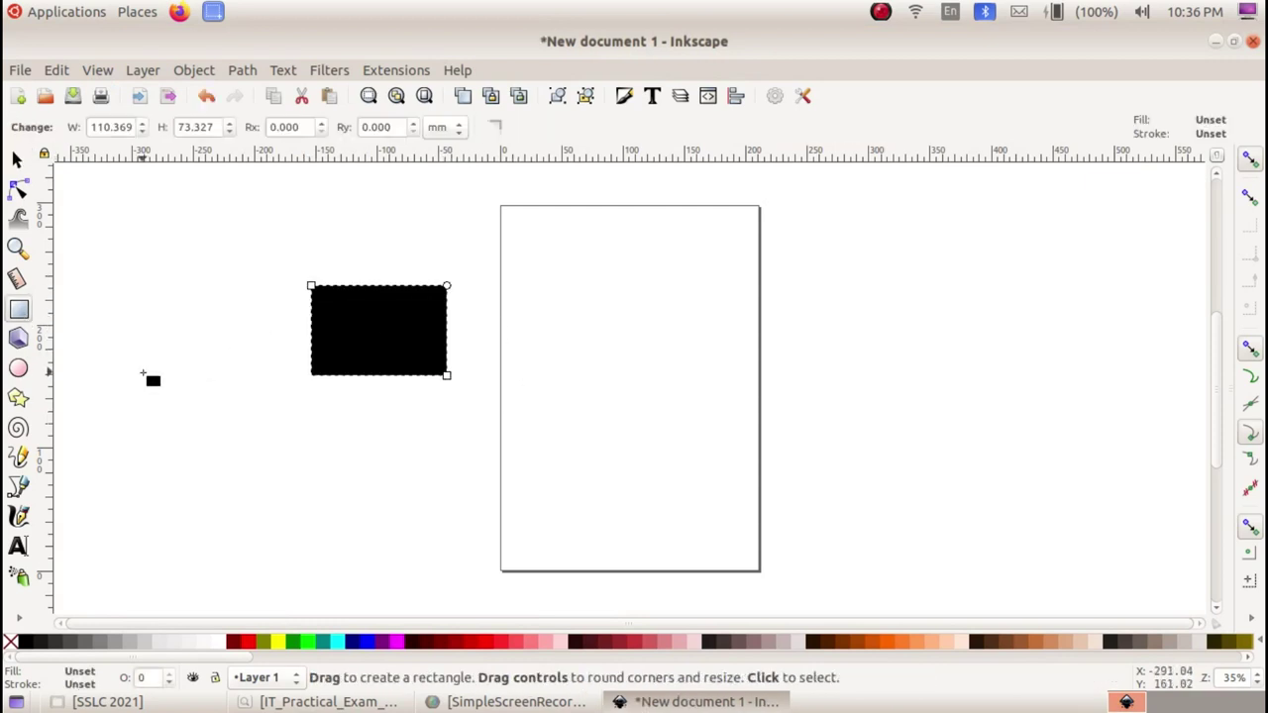
Draw an ellipse with radii of about 41 × 44 mm on the page and cut it into a segment ending at about 246°
click(18, 368)
drag(557, 324, 660, 432)
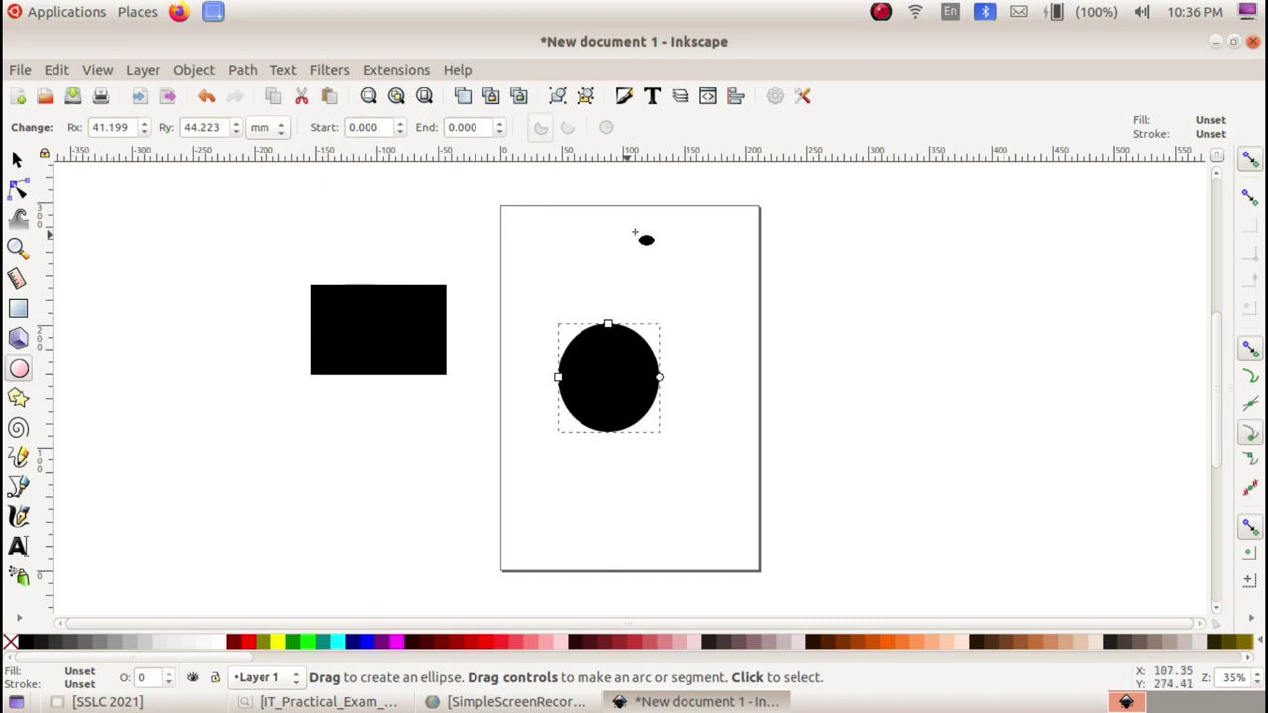
drag(658, 378, 588, 328)
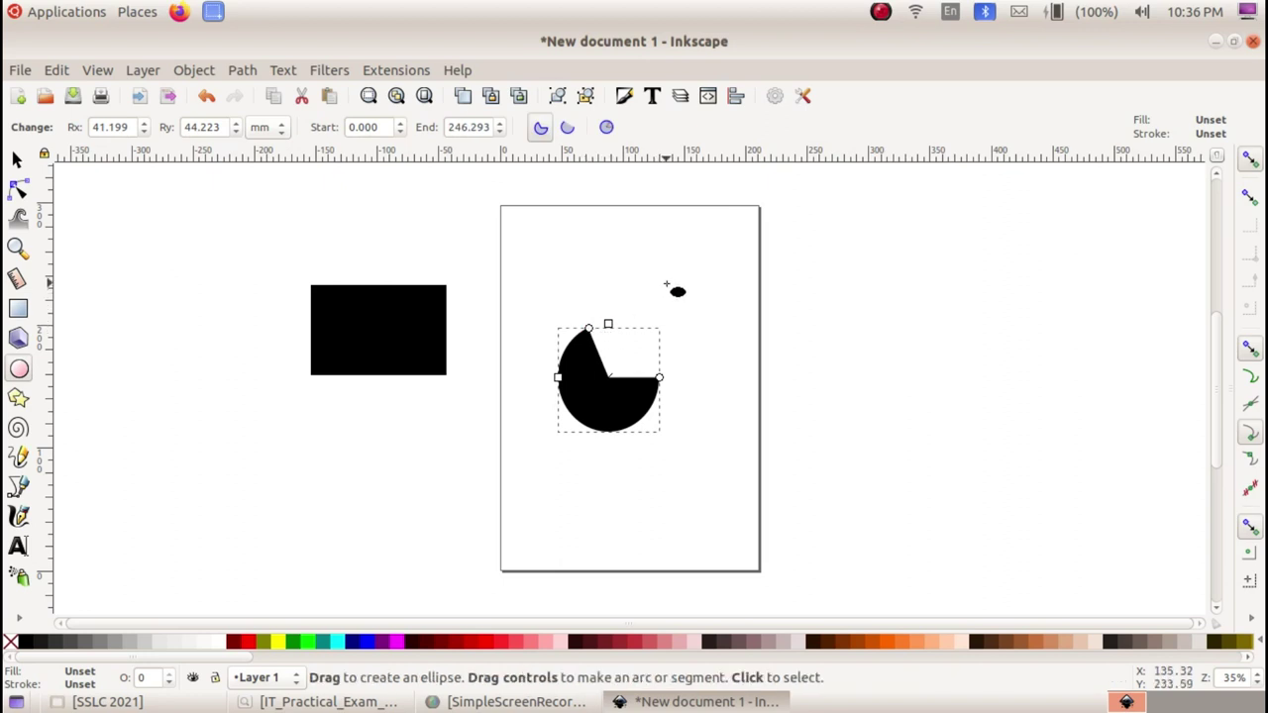
Draw an ellipse with radii of about 71 × 59 mm below the rectangle, fill it maroon and make it a whole ellipse
drag(133, 404, 307, 542)
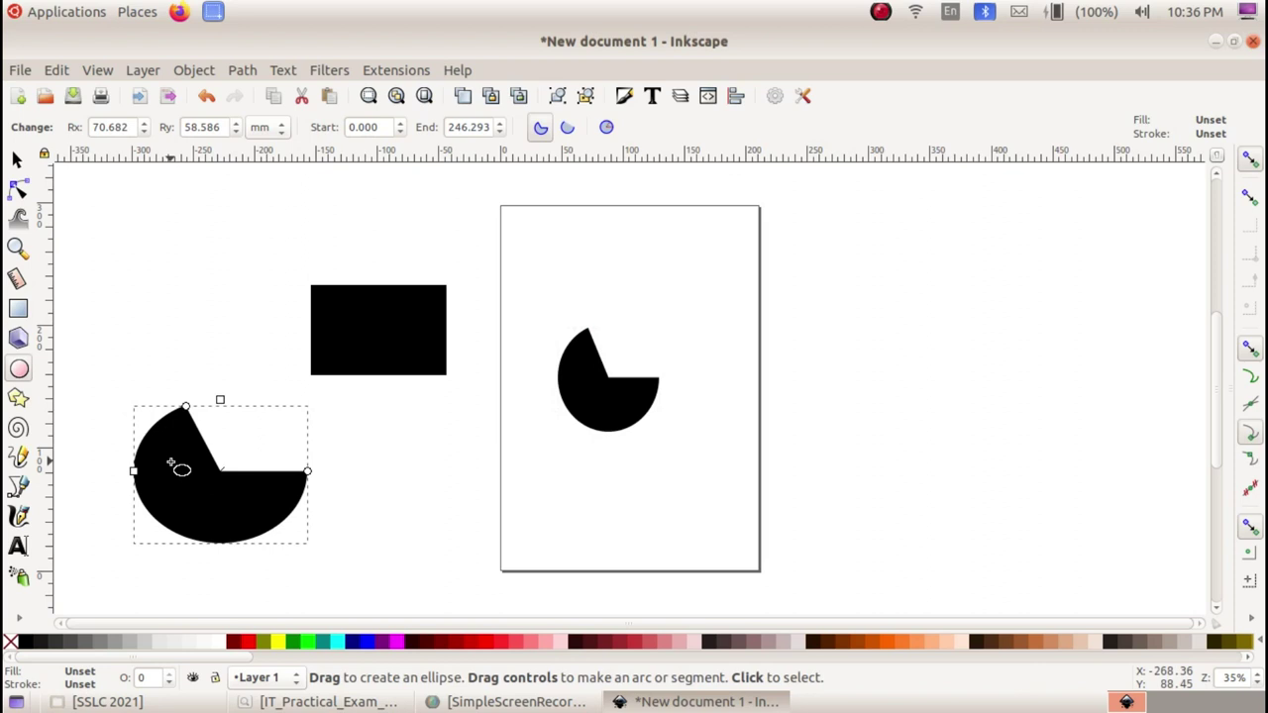
click(236, 642)
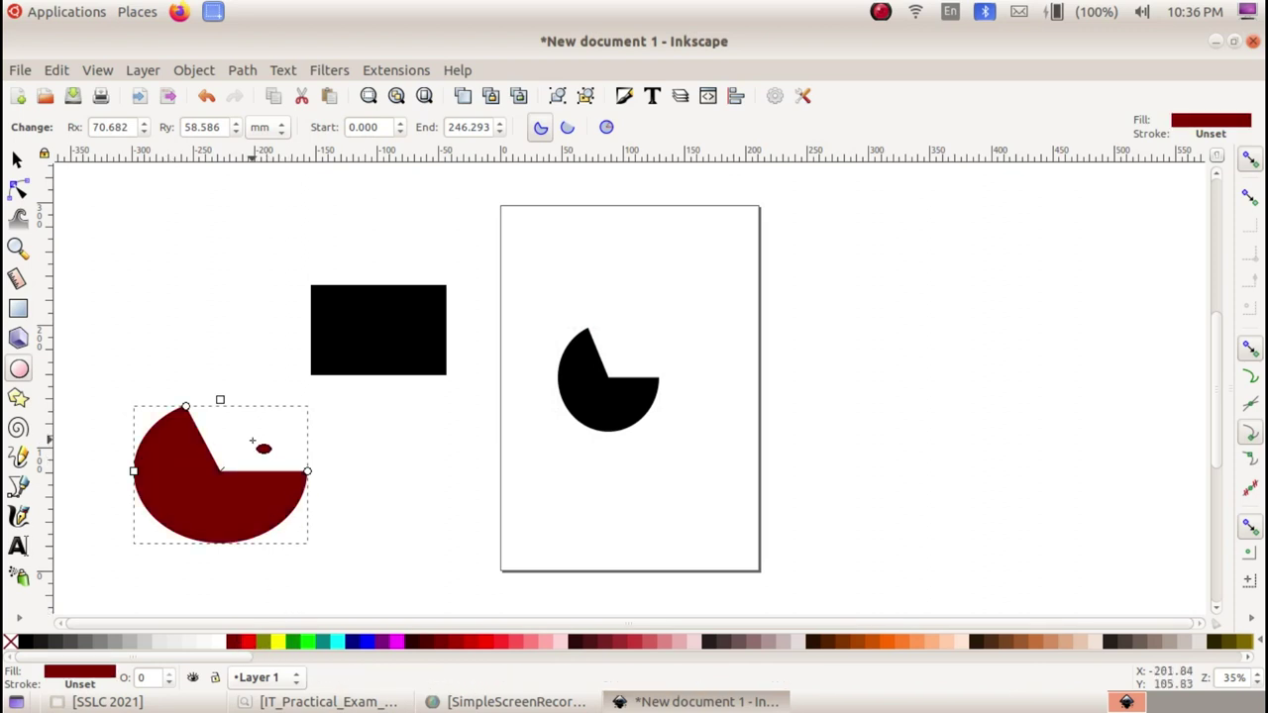
click(606, 129)
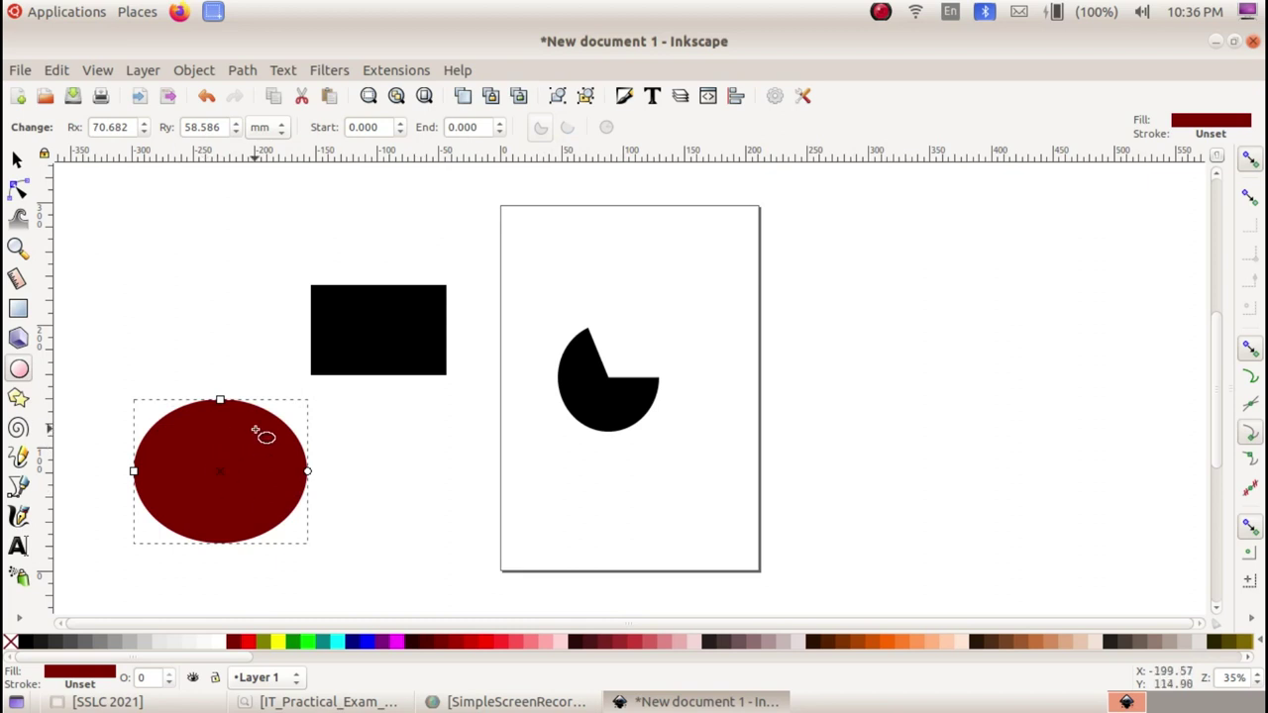
Select the black segment on the page and make it a whole ellipse
click(16, 161)
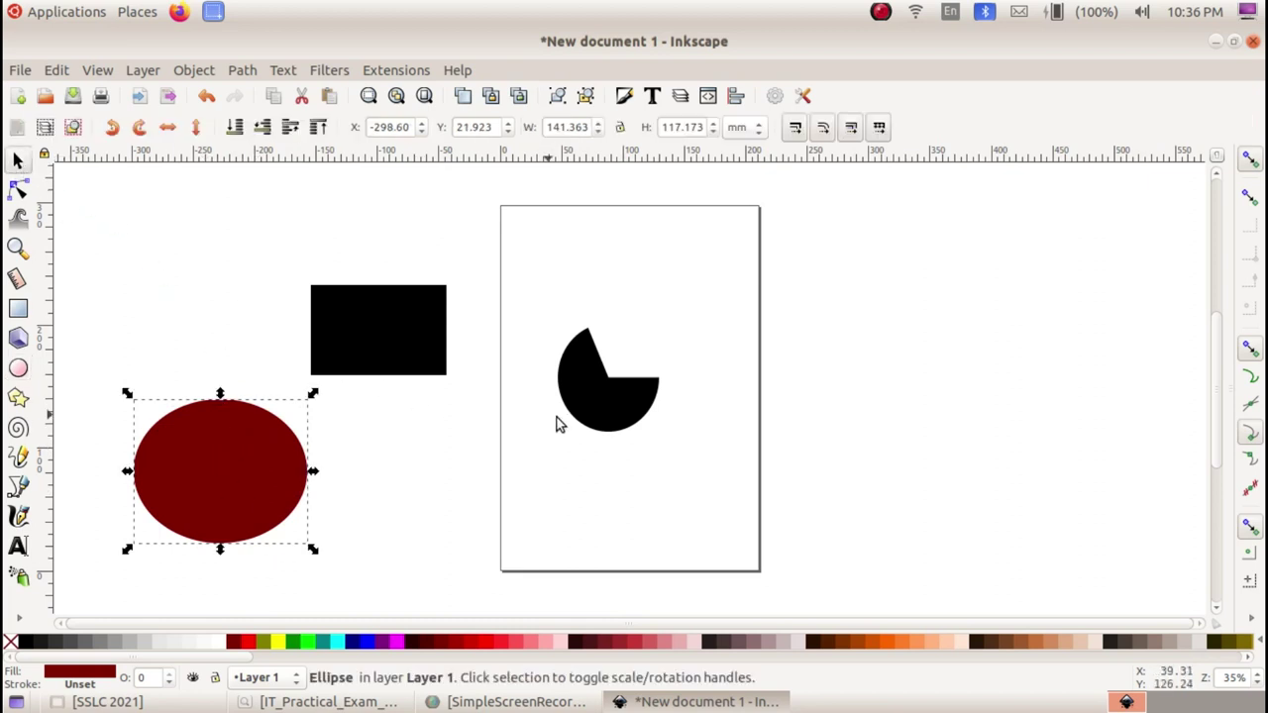
click(606, 396)
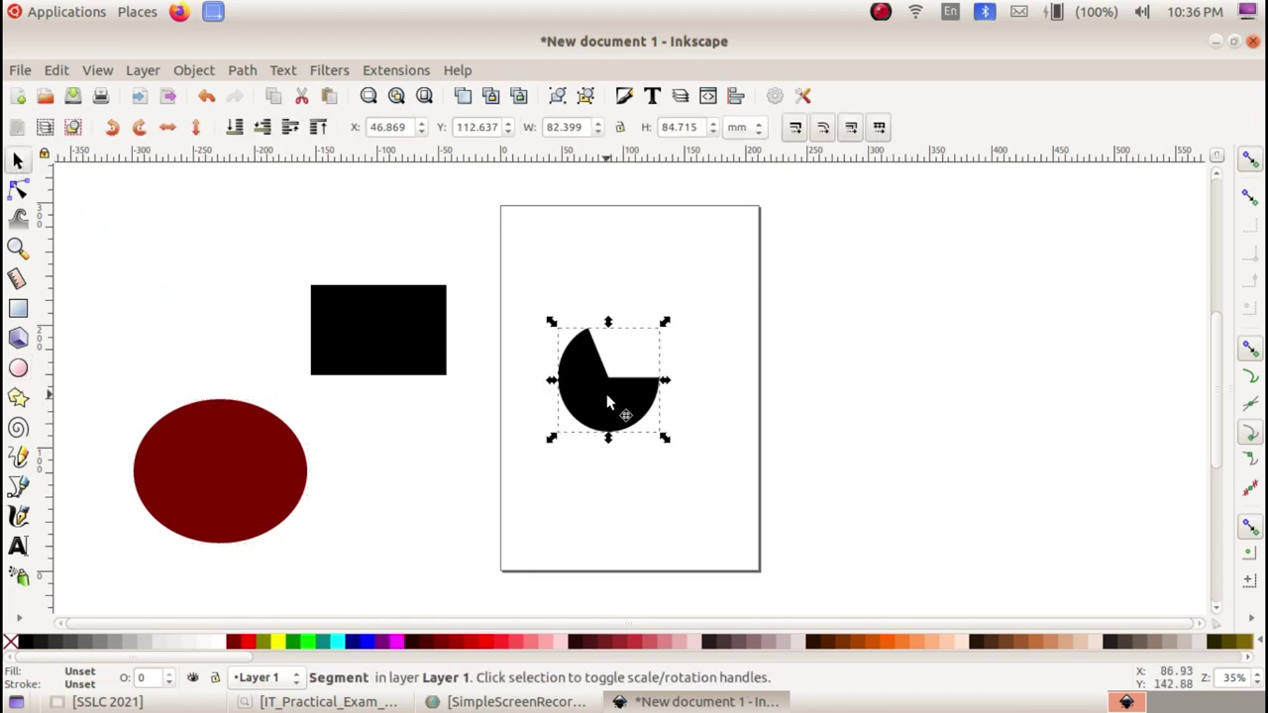
click(19, 369)
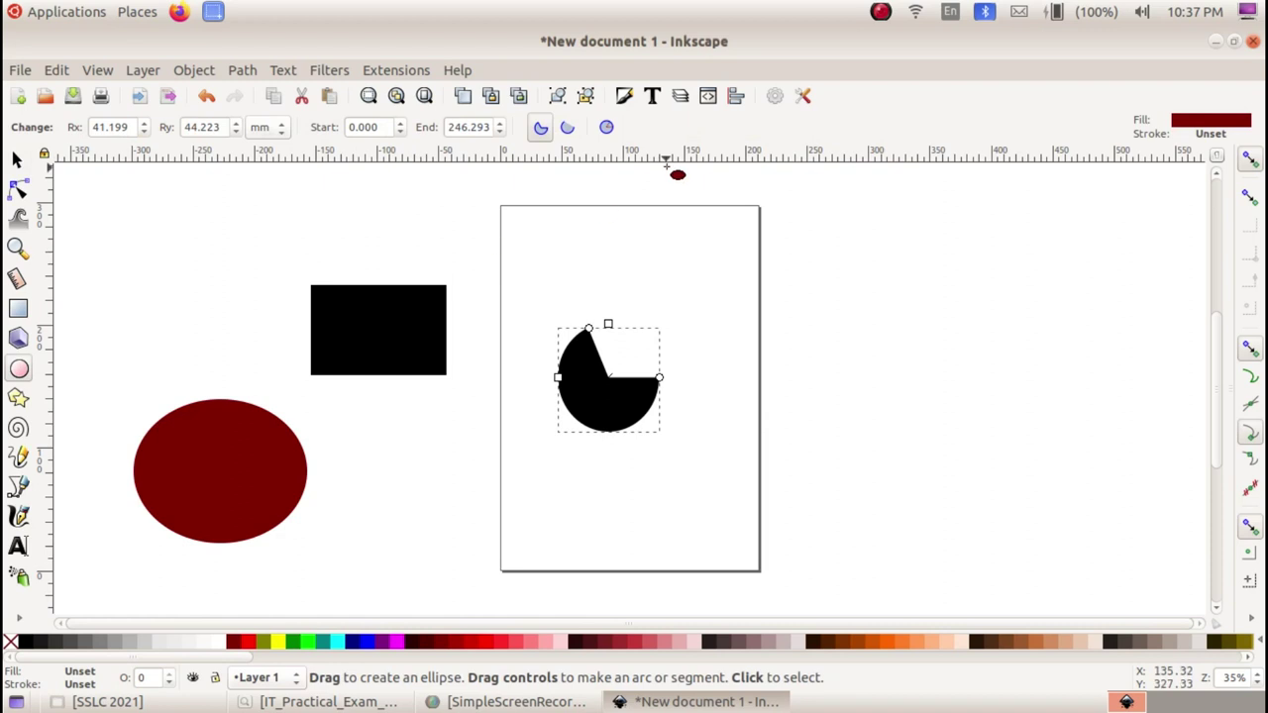
click(607, 128)
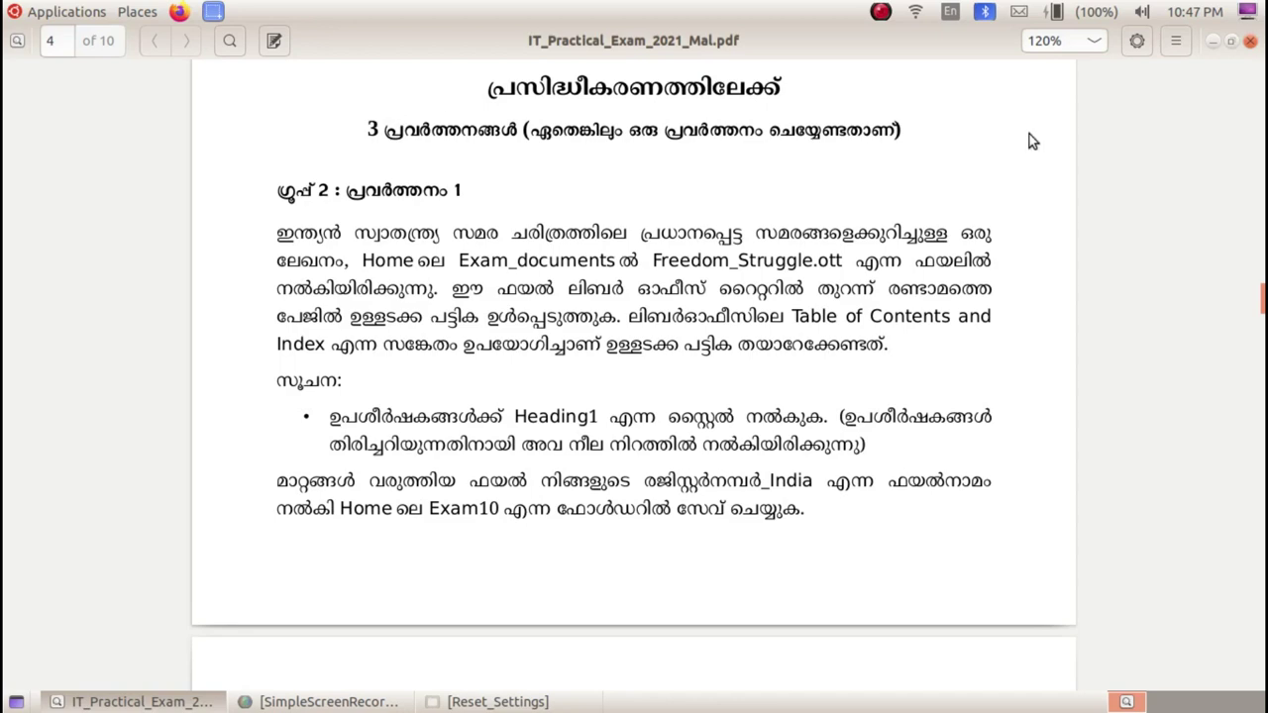
Minimize the exam PDF, start LibreOffice Writer, enter a short test word in the blank document and select it
click(1212, 41)
click(95, 14)
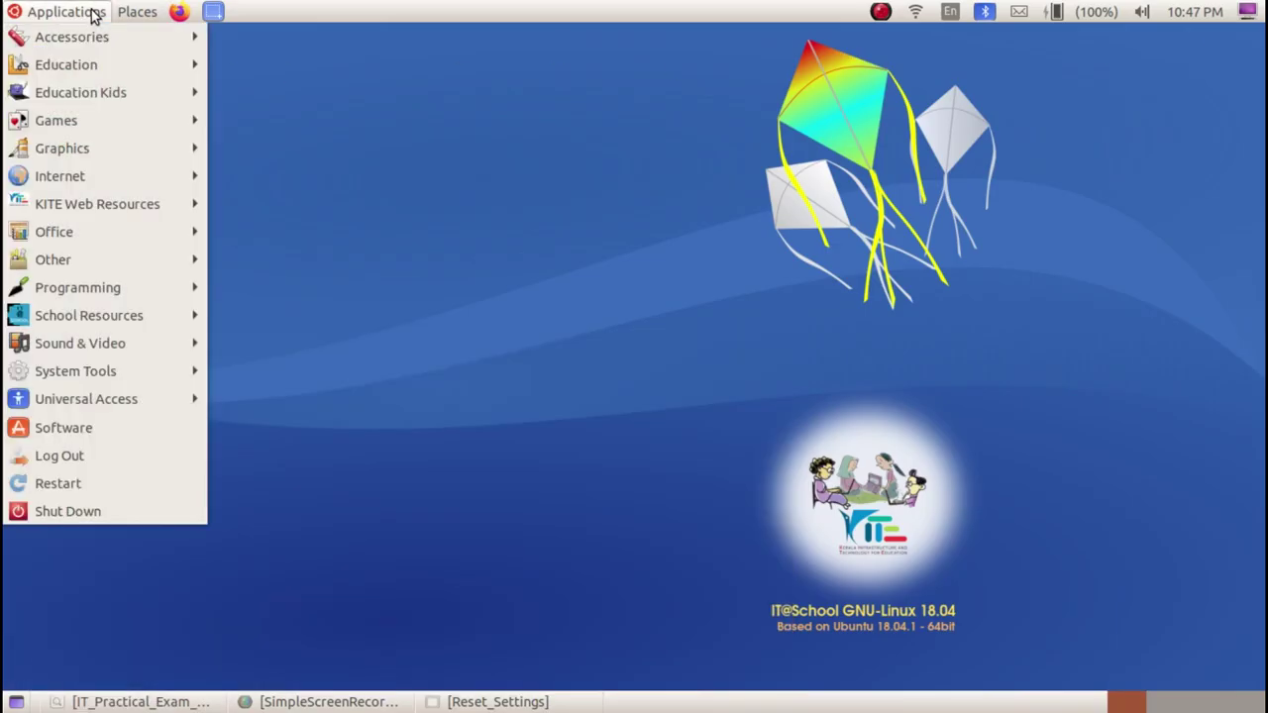
mouse_move(167, 227)
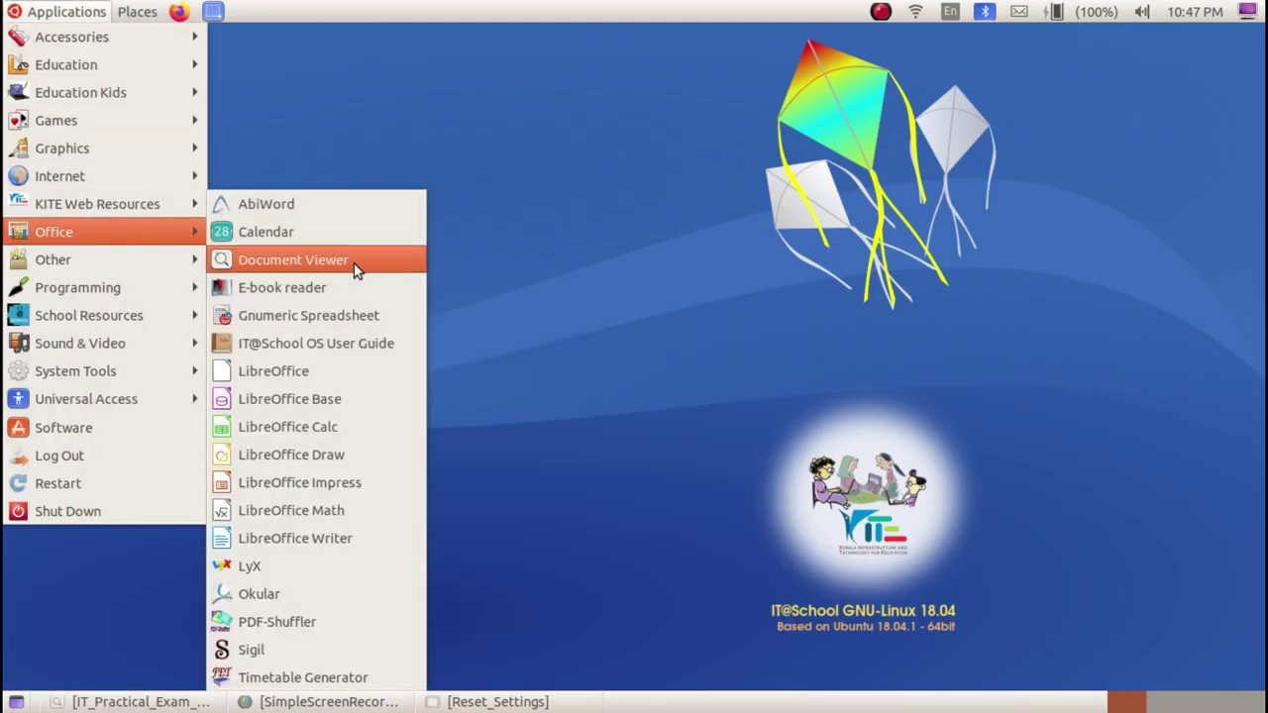
click(373, 537)
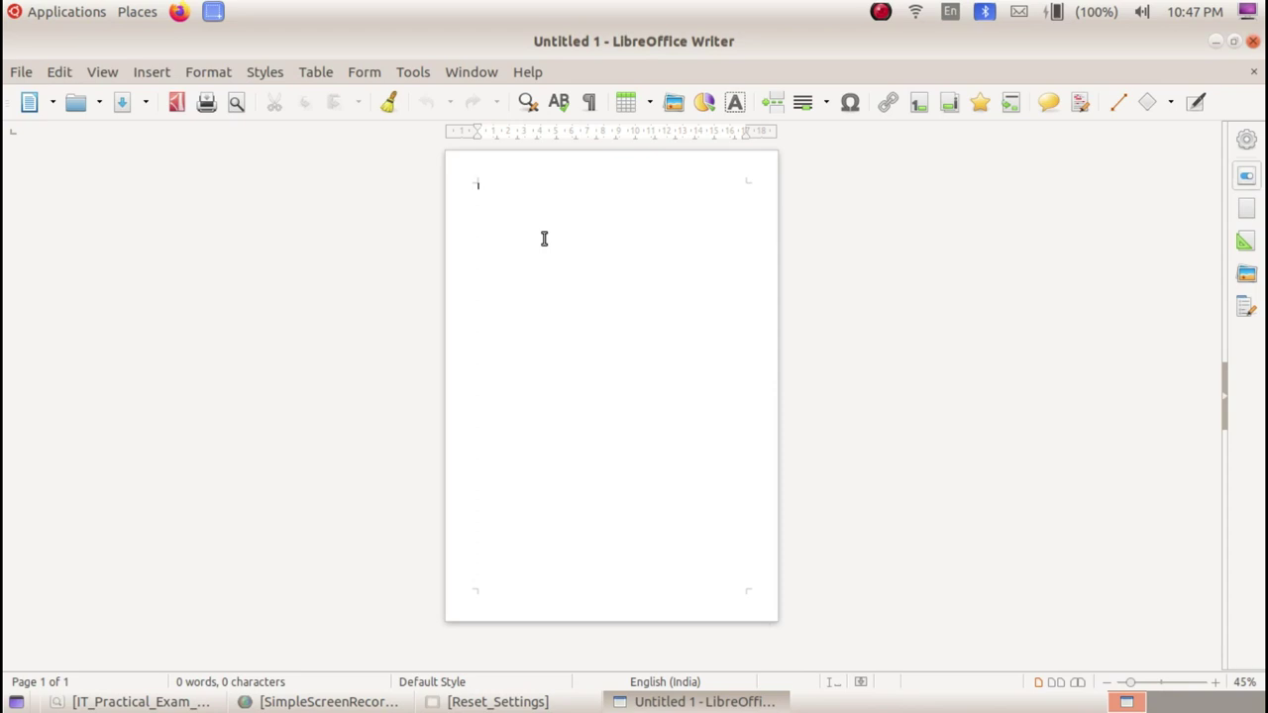
text(Ma)
drag(504, 187, 429, 188)
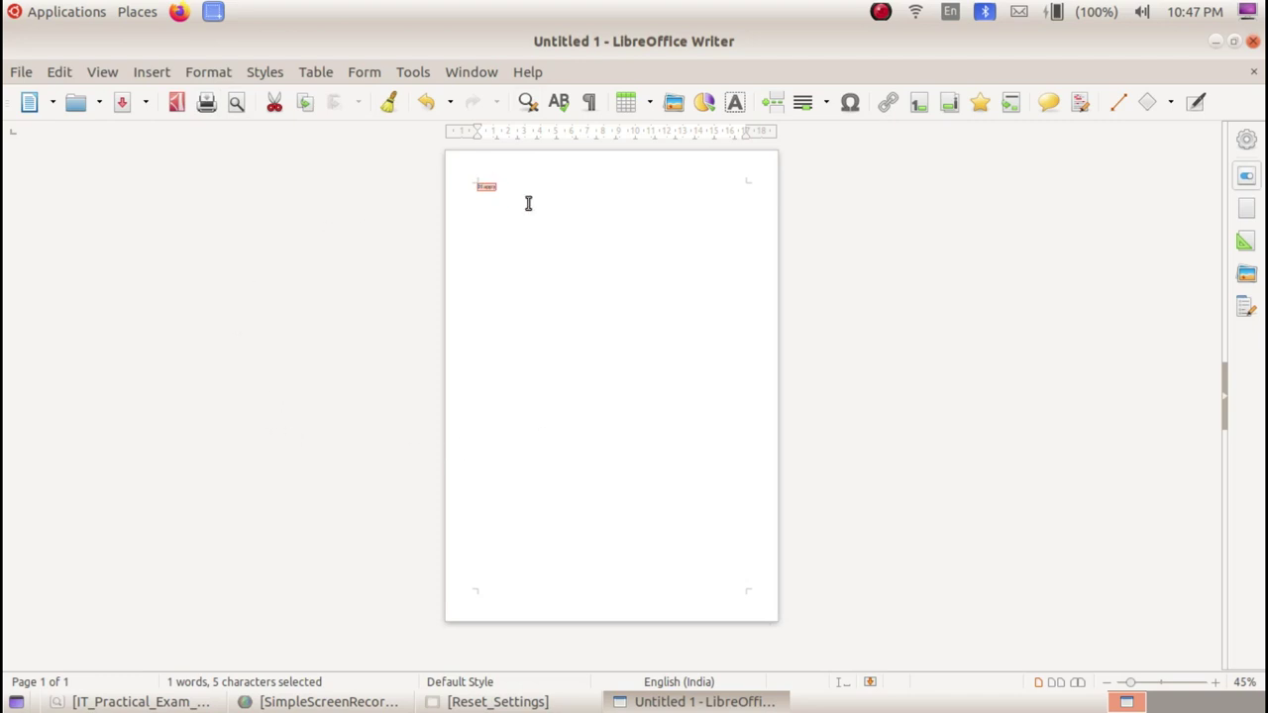
Close the Writer test document without saving and open the Reset_Settings folder in Home
click(1254, 42)
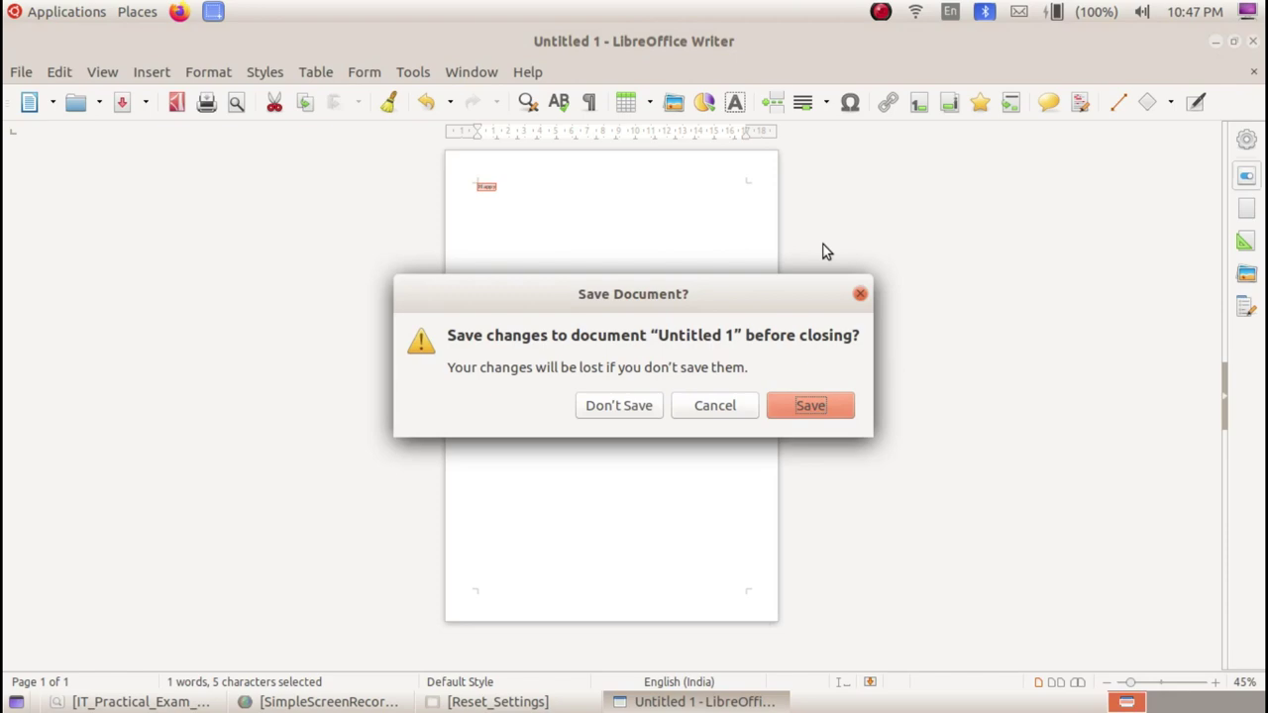
click(619, 405)
double_click(64, 59)
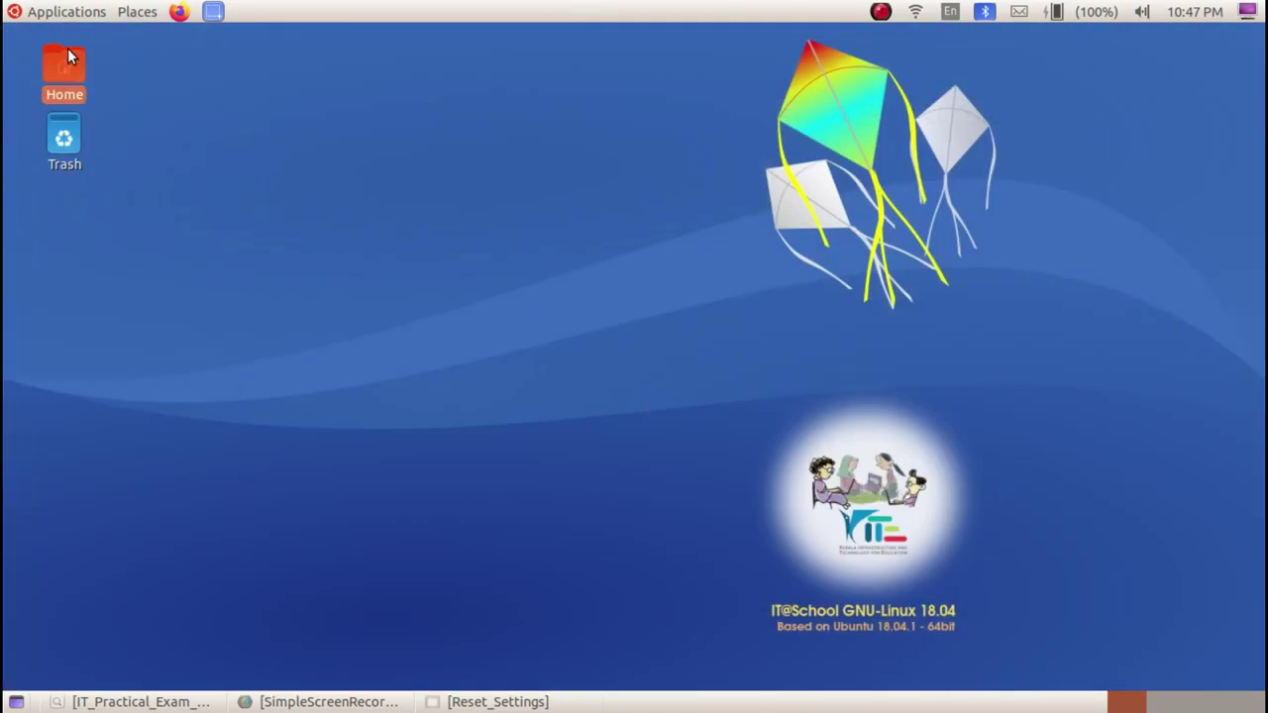
double_click(942, 287)
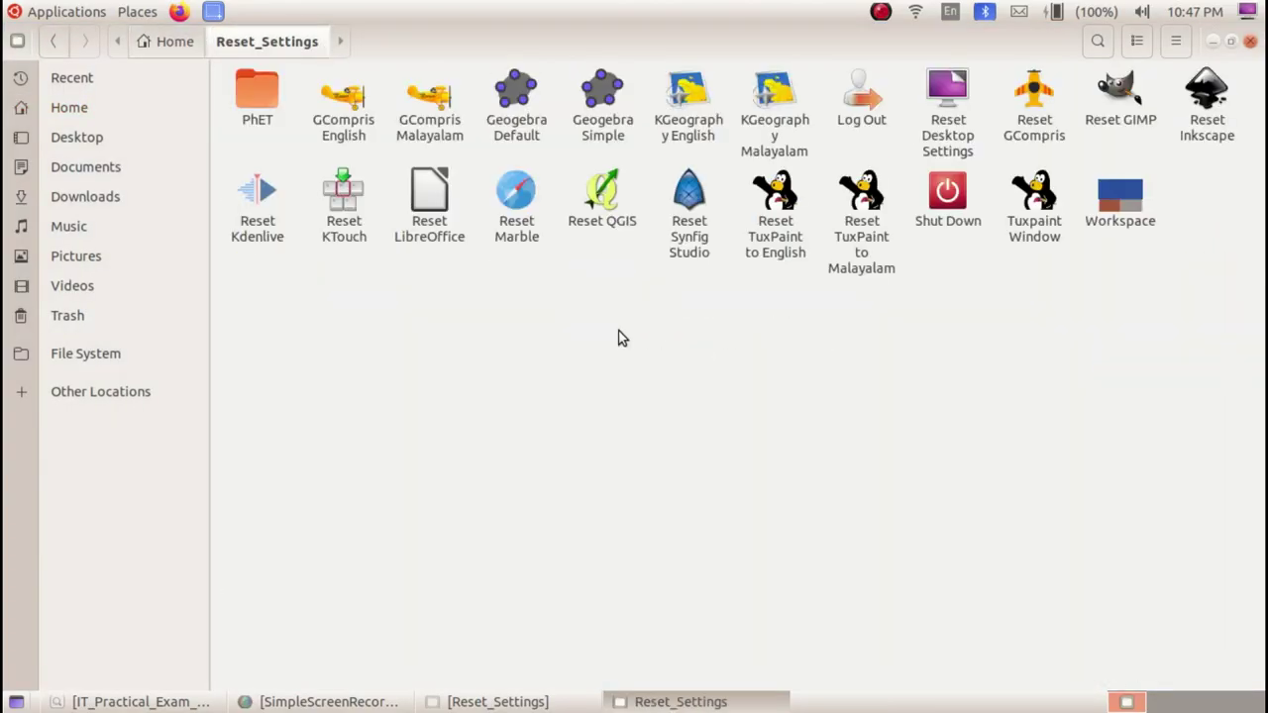
Run Reset LibreOffice to restore the office suite's default settings, then close the Reset_Settings folder
double_click(432, 228)
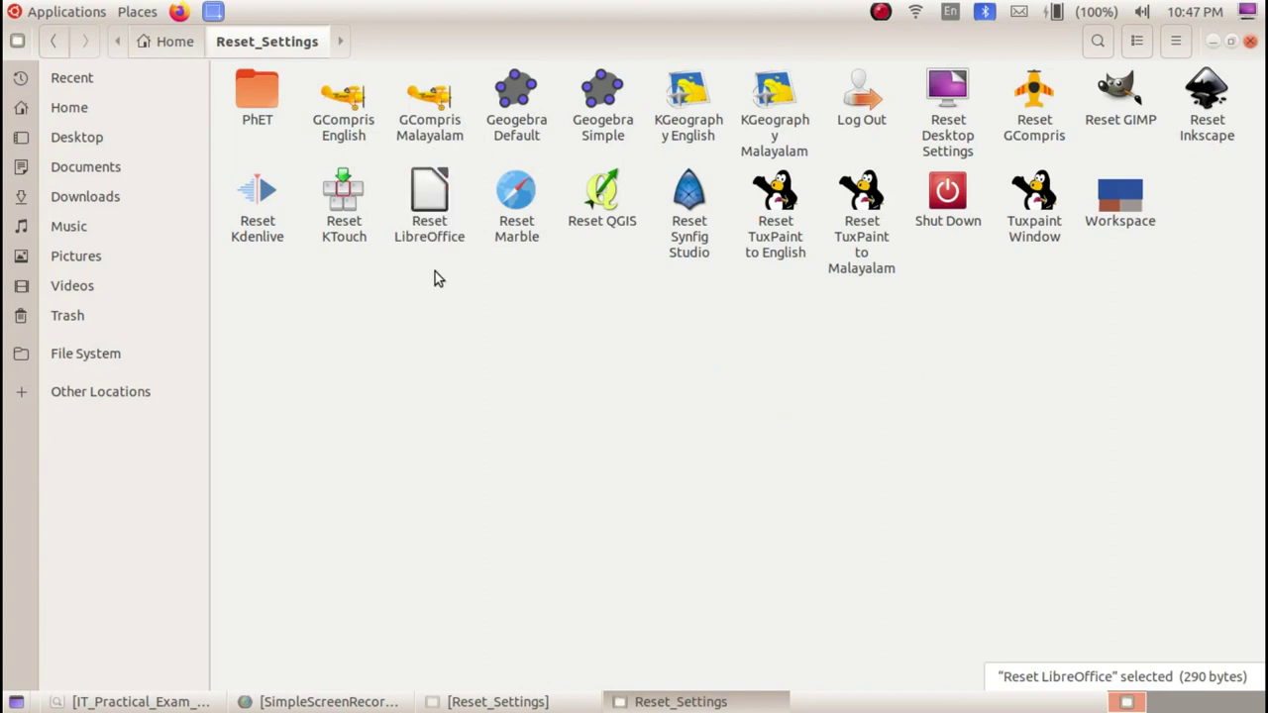
click(438, 293)
double_click(439, 235)
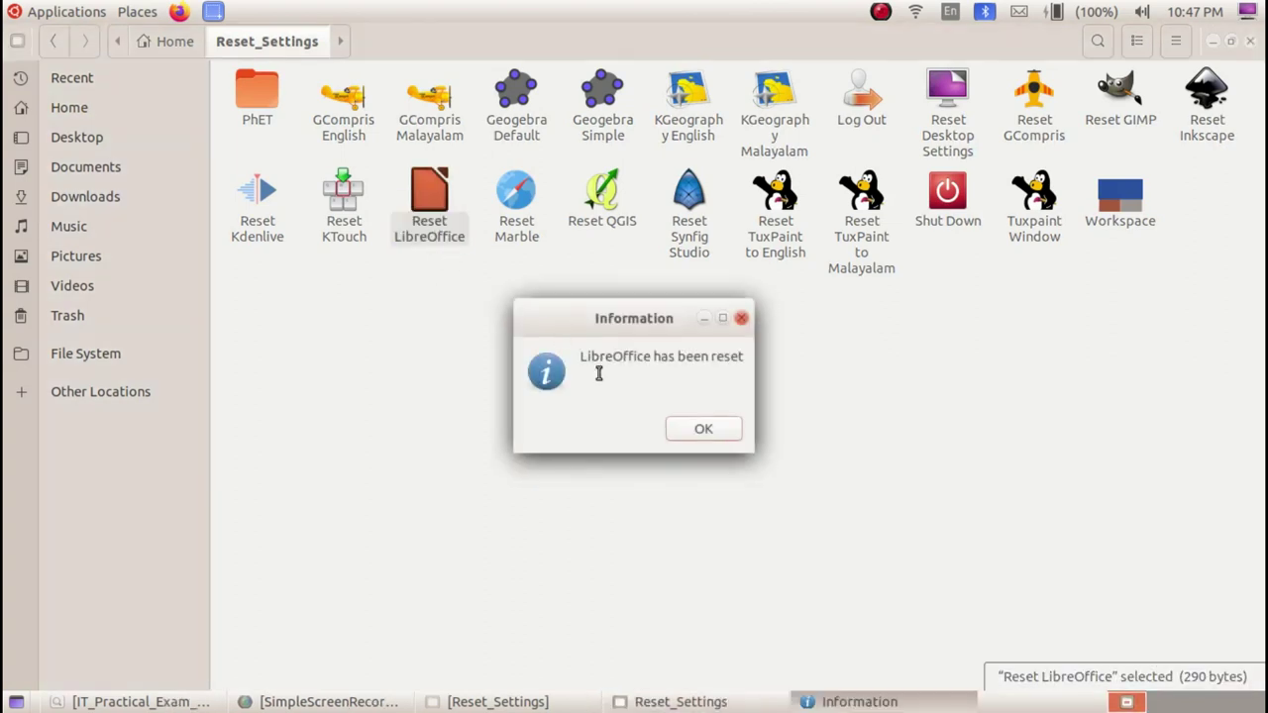
click(704, 429)
click(1250, 41)
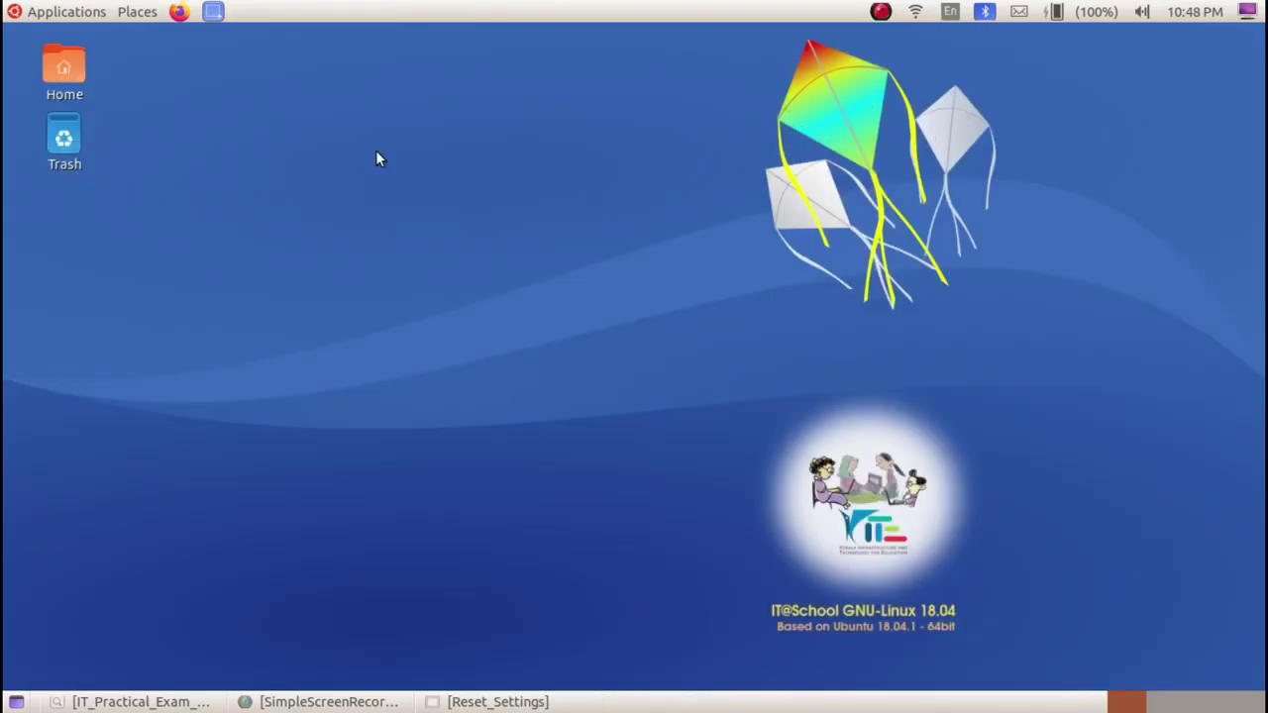
Start LibreOffice Writer, enter "Happy" in the blank document and set its font size to 16
click(77, 10)
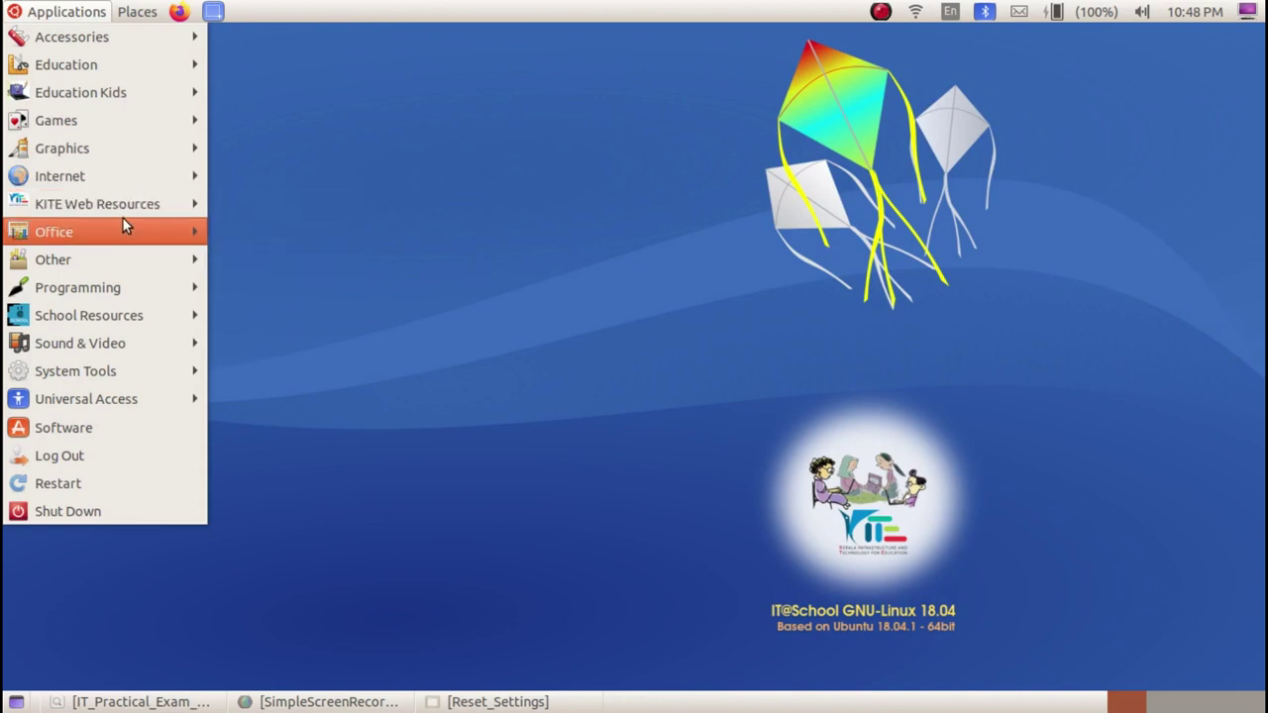
mouse_move(124, 230)
click(317, 538)
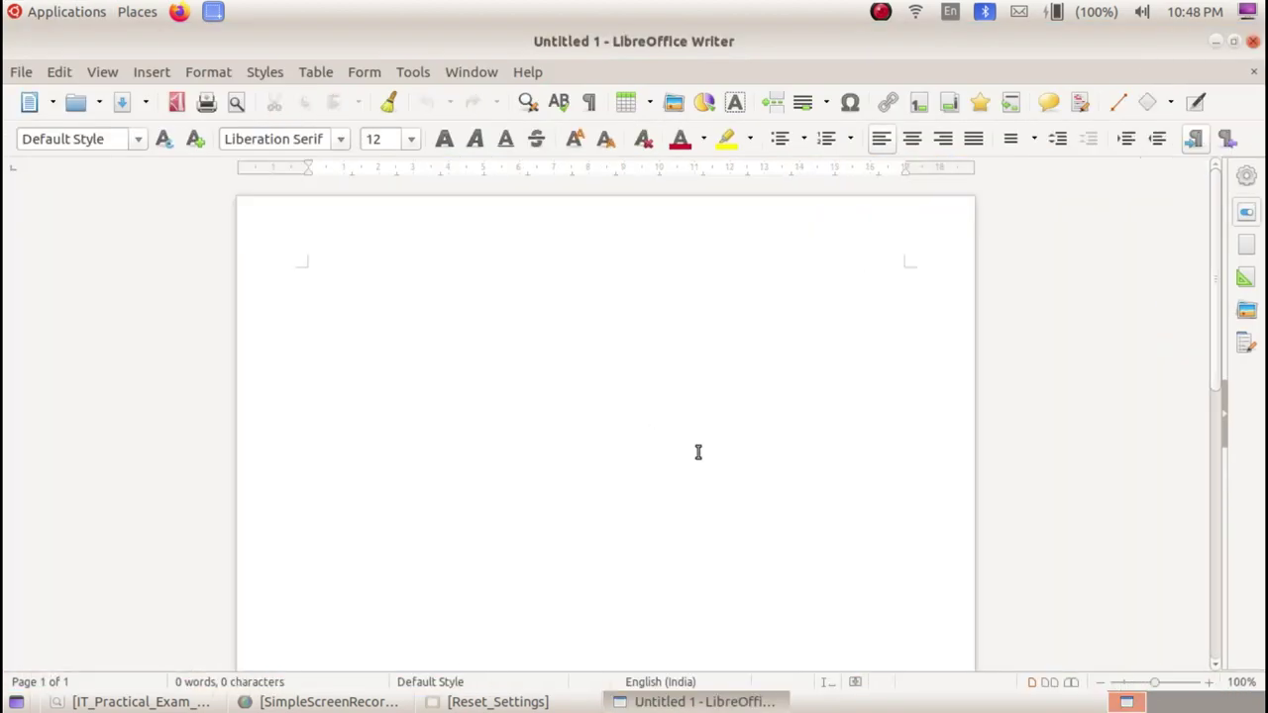
text(Happy)
drag(351, 277, 297, 261)
click(411, 141)
click(391, 309)
click(532, 309)
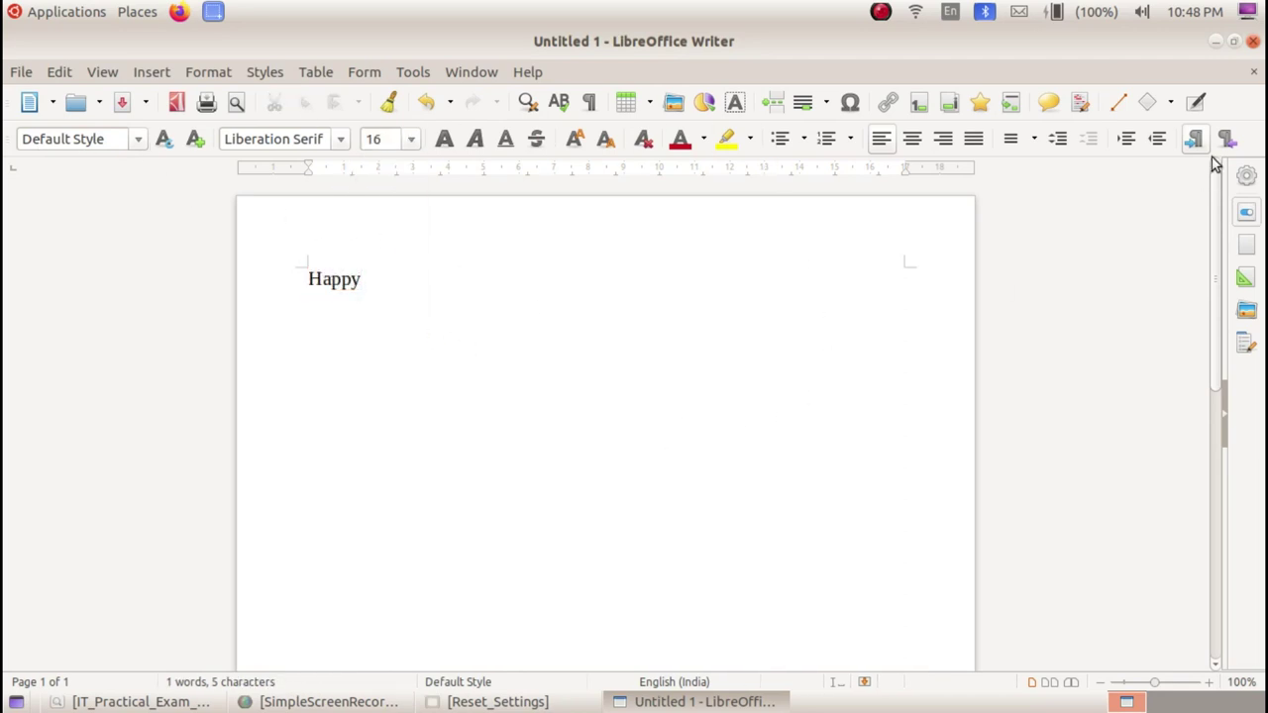
Minimize Writer, locate Reset LibreOffice in Home's Reset_Settings folder and minimize the folder window
click(1216, 41)
double_click(62, 61)
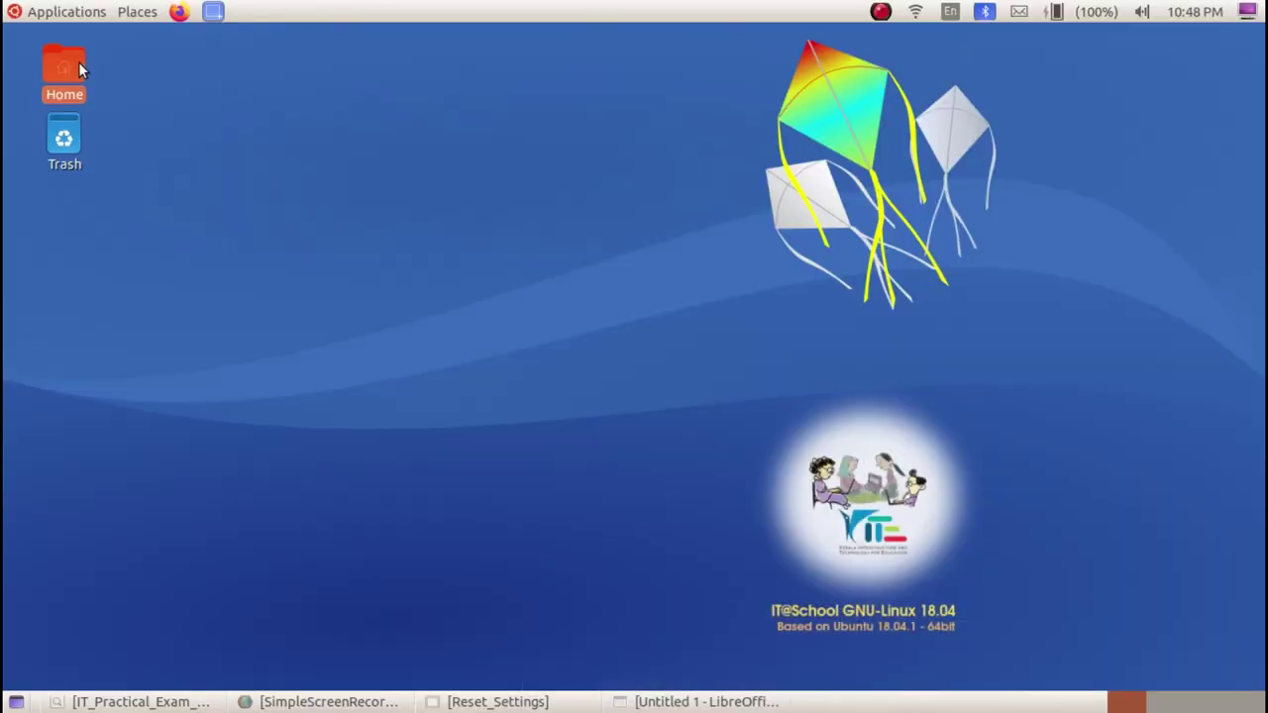
click(940, 280)
double_click(940, 280)
click(457, 248)
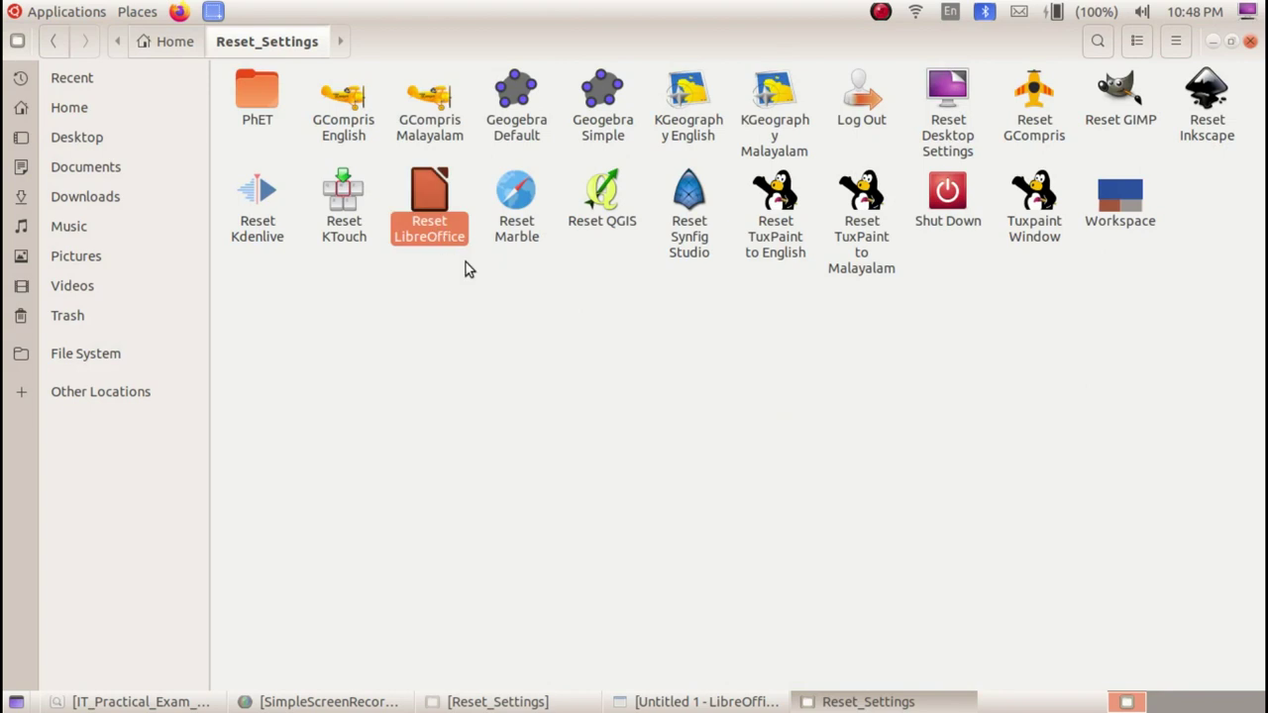
click(1208, 41)
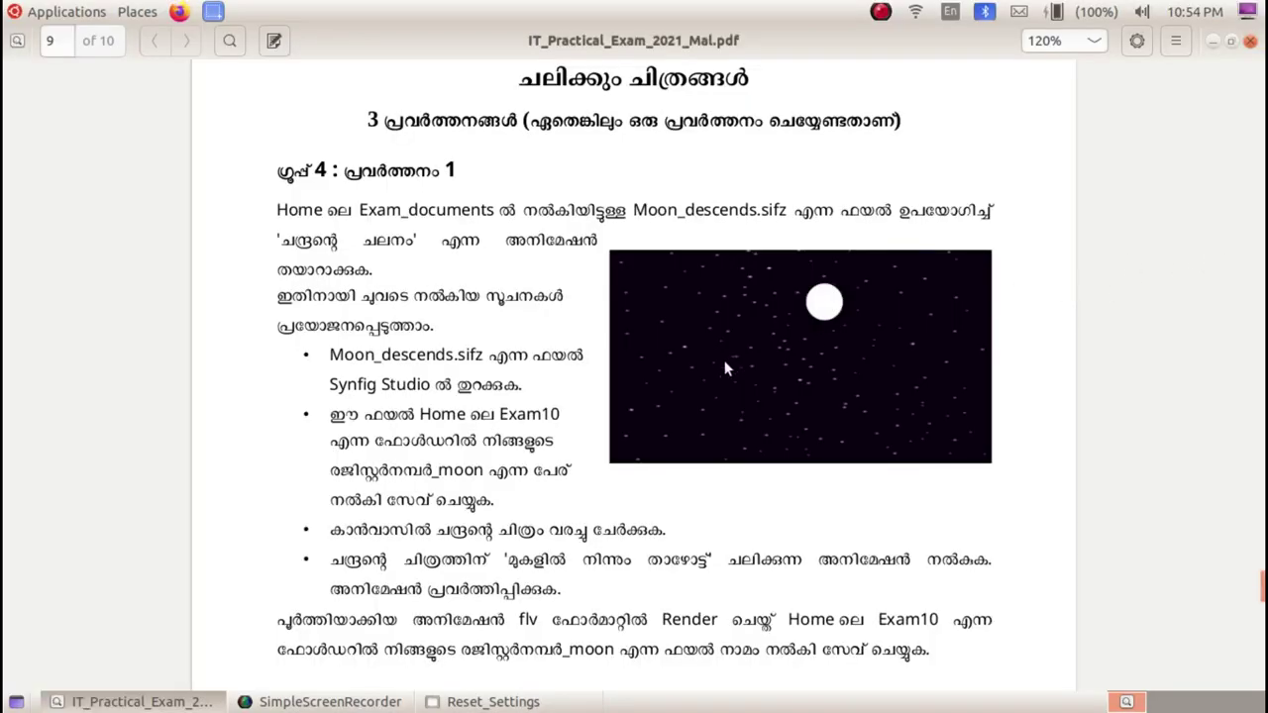
Review the Group 4 animation tasks on pages 9 and 10 of the exam PDF and start Synfig Studio
scroll(724, 368, down, 15)
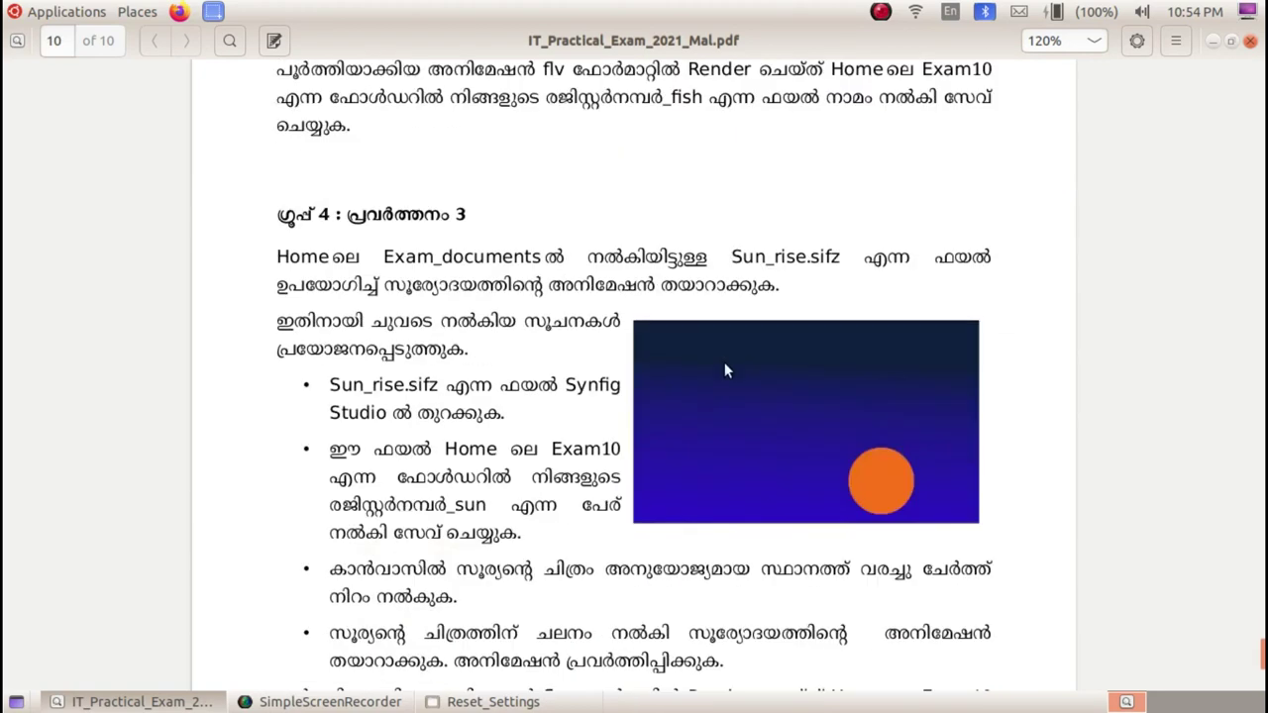
scroll(724, 371, up, 15)
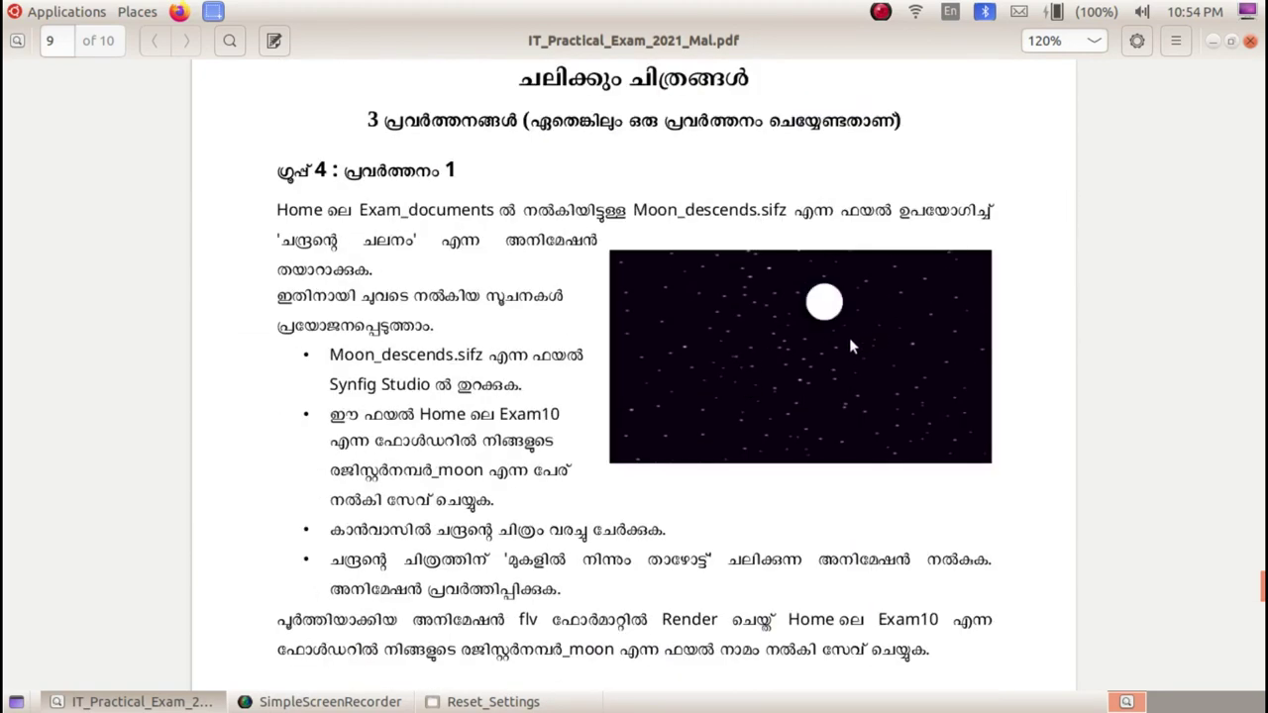
click(89, 13)
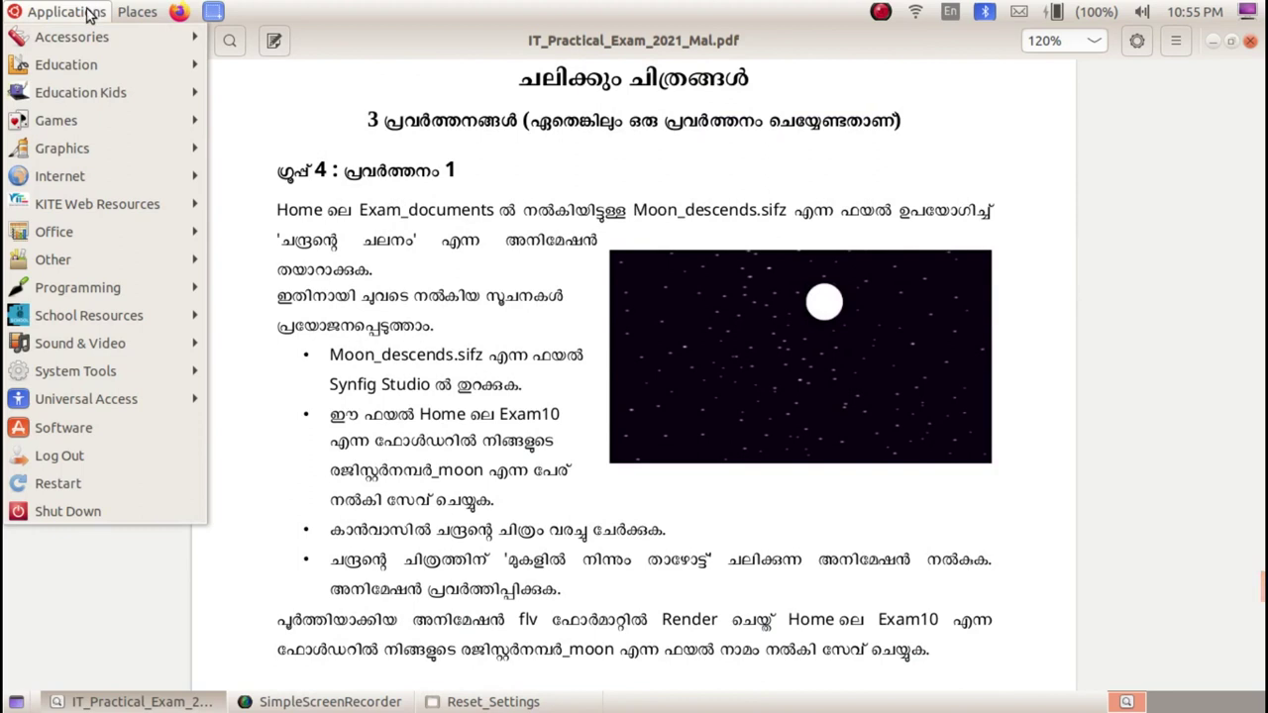
mouse_move(95, 152)
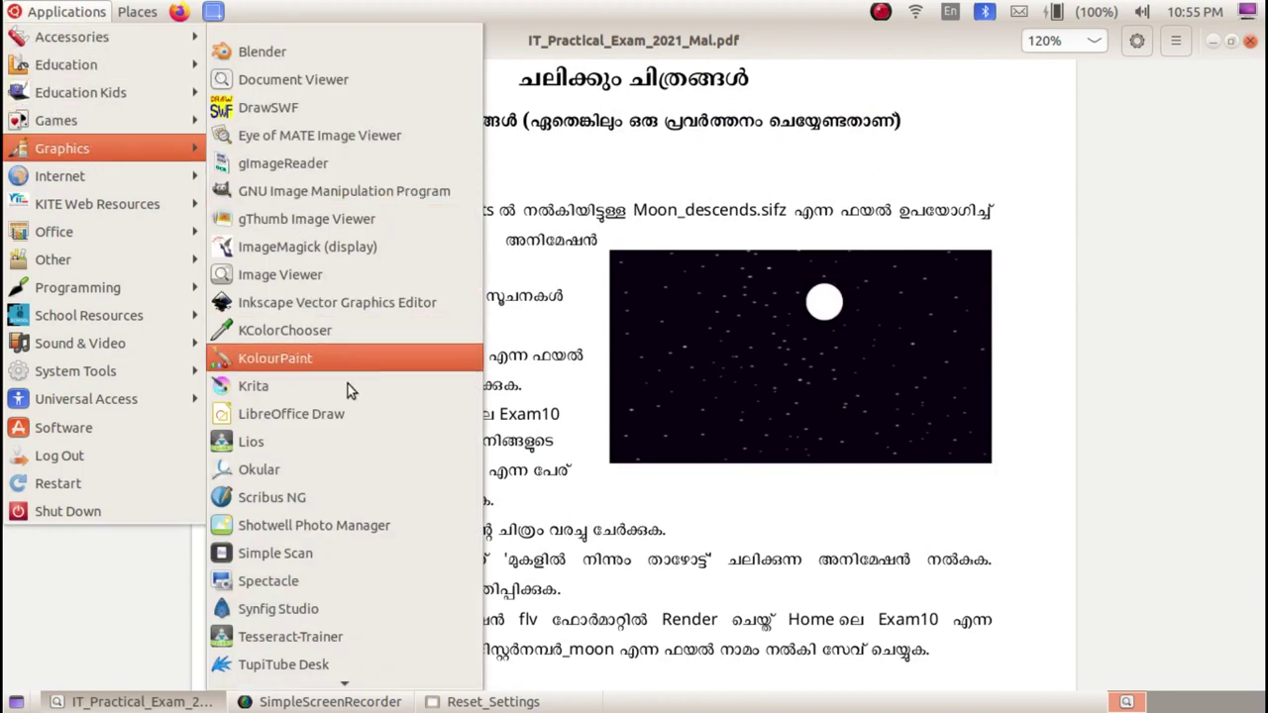
click(386, 608)
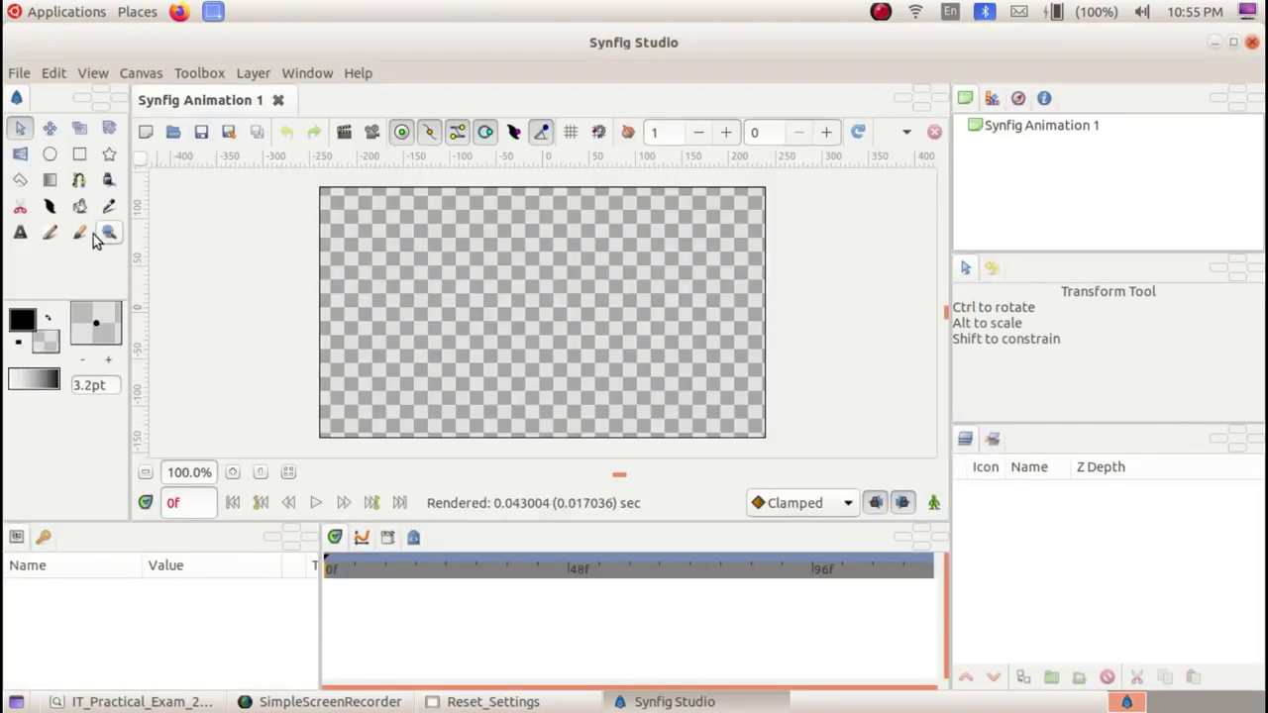
Import stars.png from the Images10 folder into the blank Synfig animation
click(18, 73)
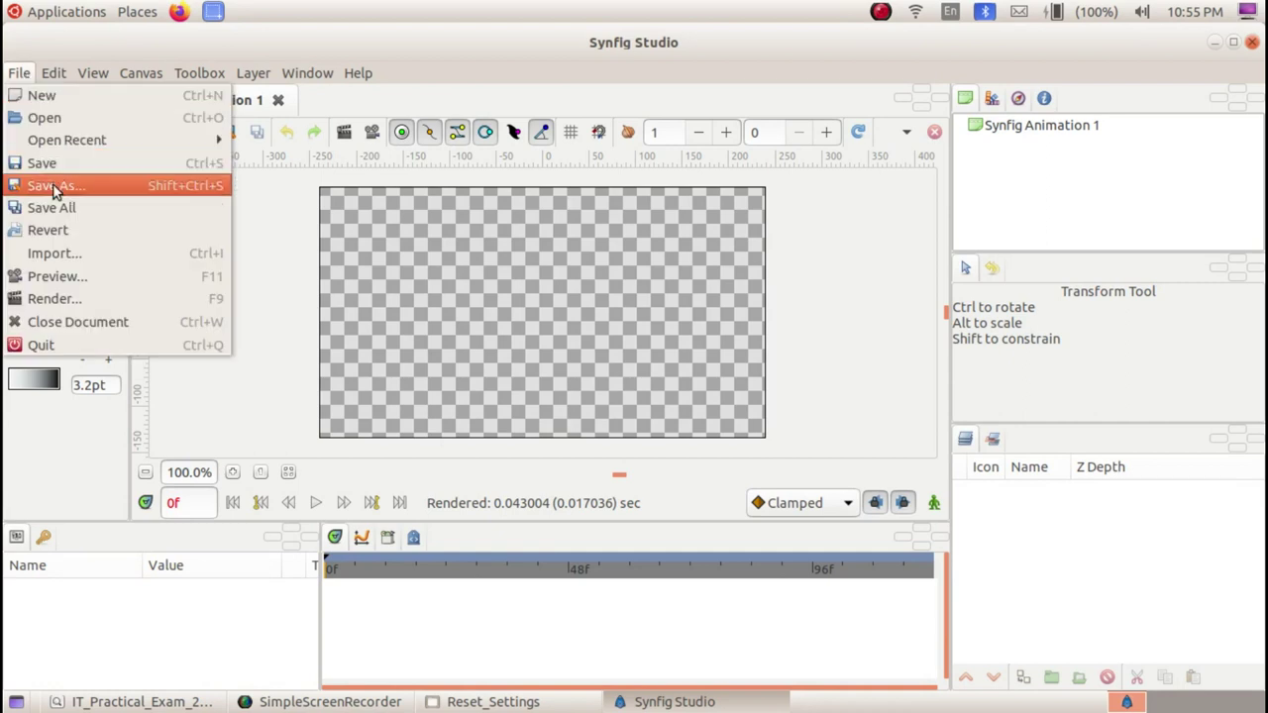
click(59, 251)
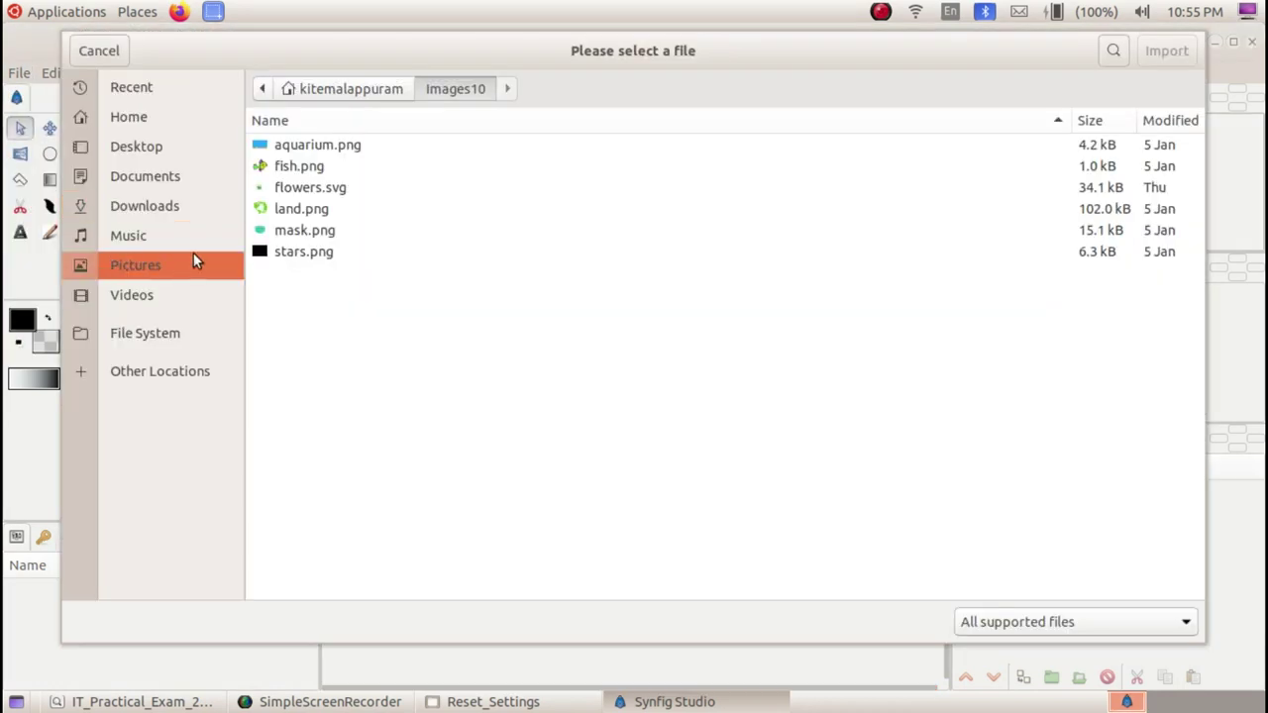
click(305, 251)
click(1166, 50)
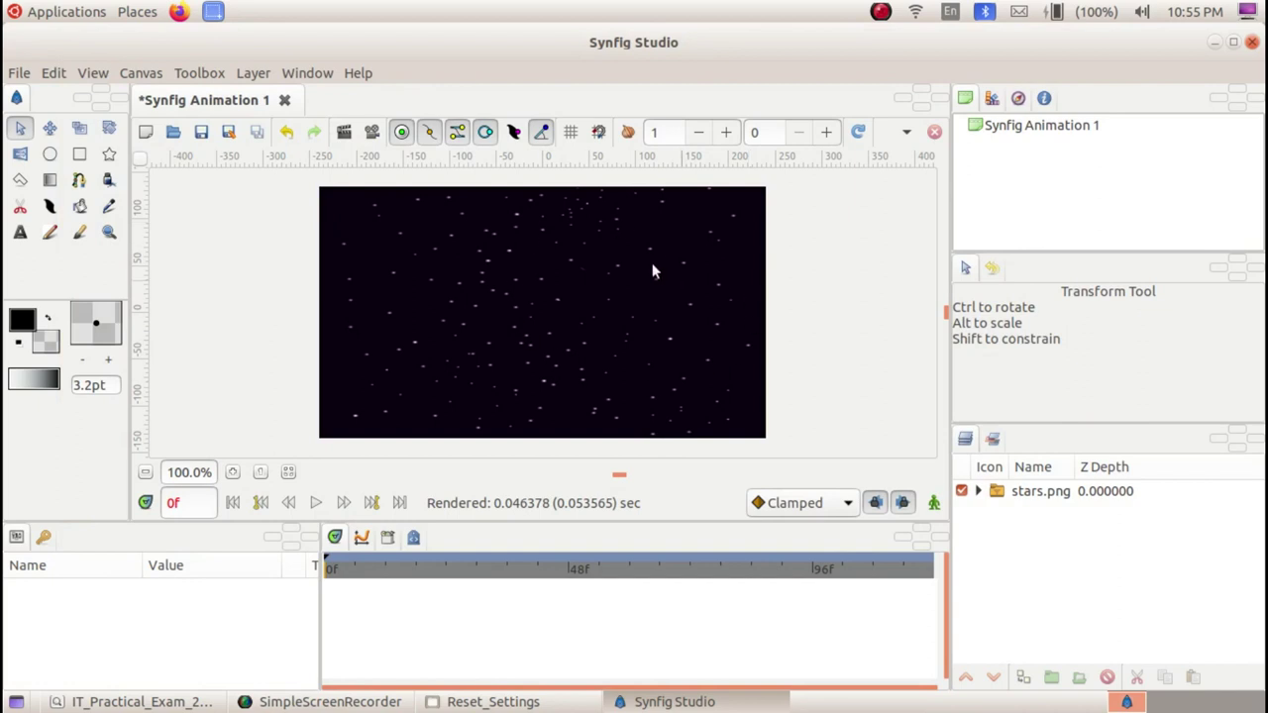
Draw a circle about 35 px in radius near the upper-left corner of the starry canvas
click(50, 159)
drag(357, 230, 390, 261)
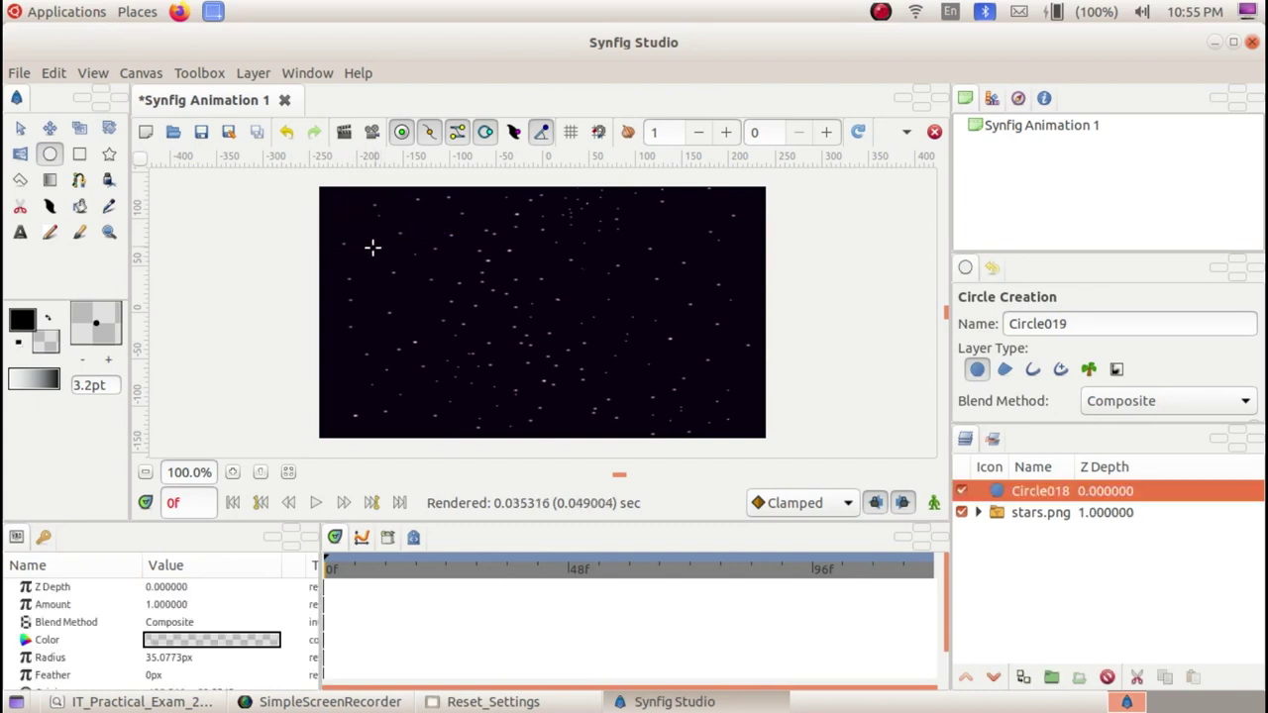
Set the fill color's alpha to 100 and draw a moon circle about 61 px in radius on the canvas's right side
double_click(52, 344)
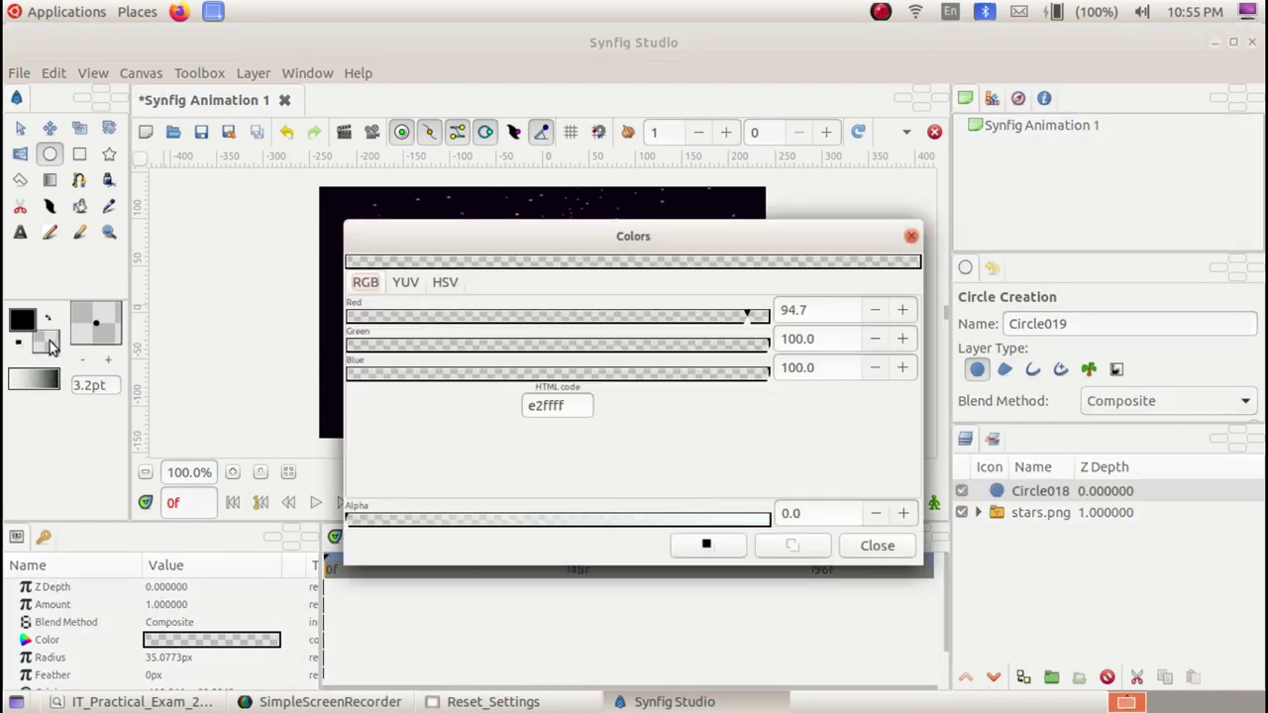
drag(377, 518, 773, 524)
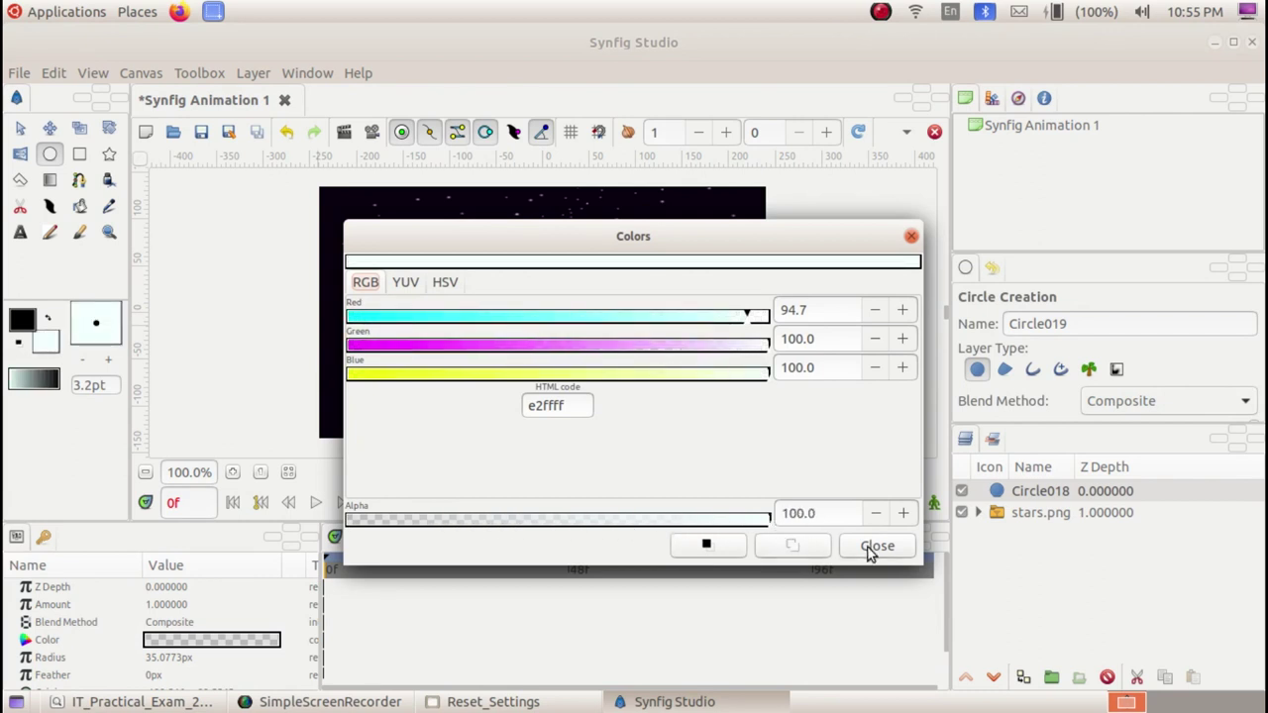
click(871, 546)
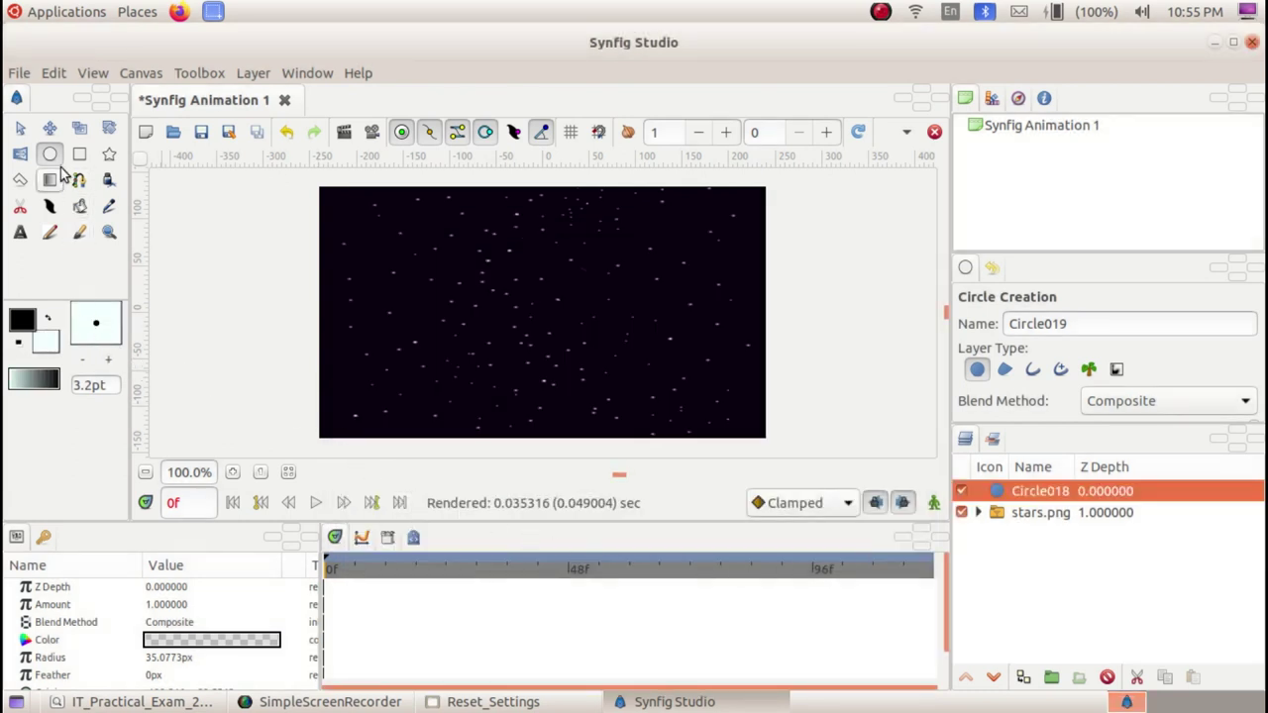
drag(650, 283, 704, 350)
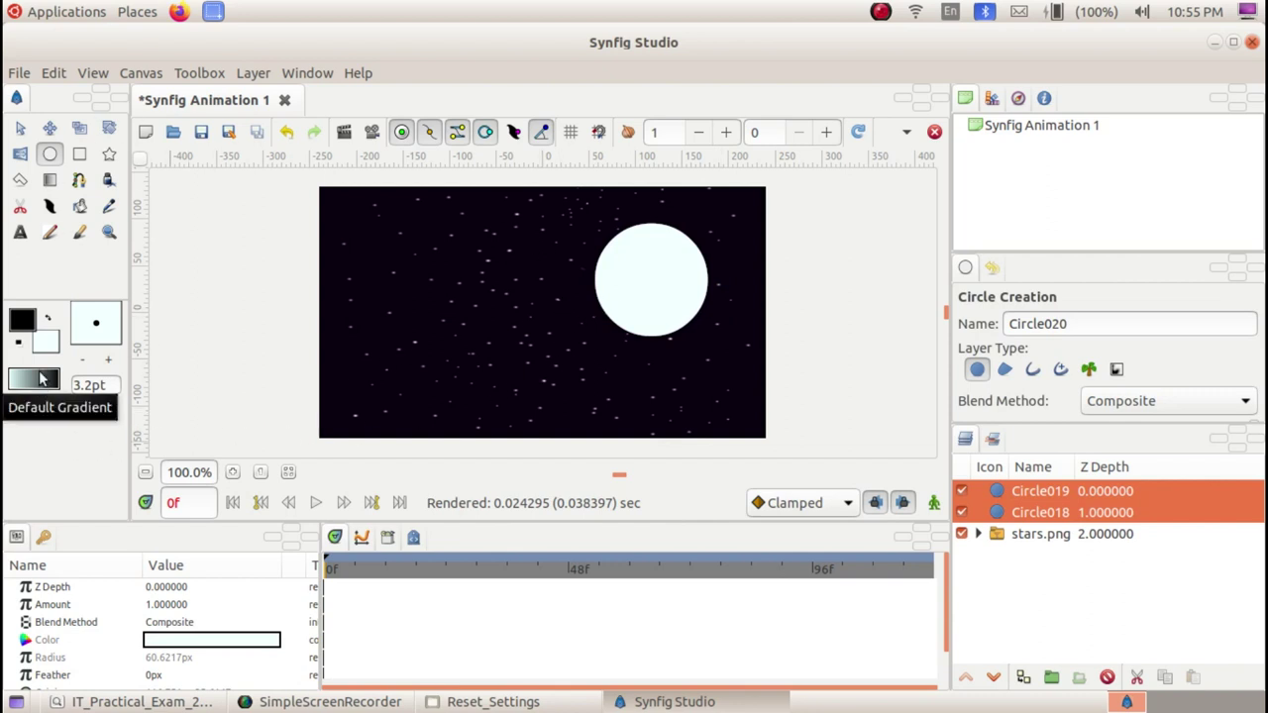
Close Synfig Studio without saving the test animation and open the Reset_Settings folder in Home
click(1252, 42)
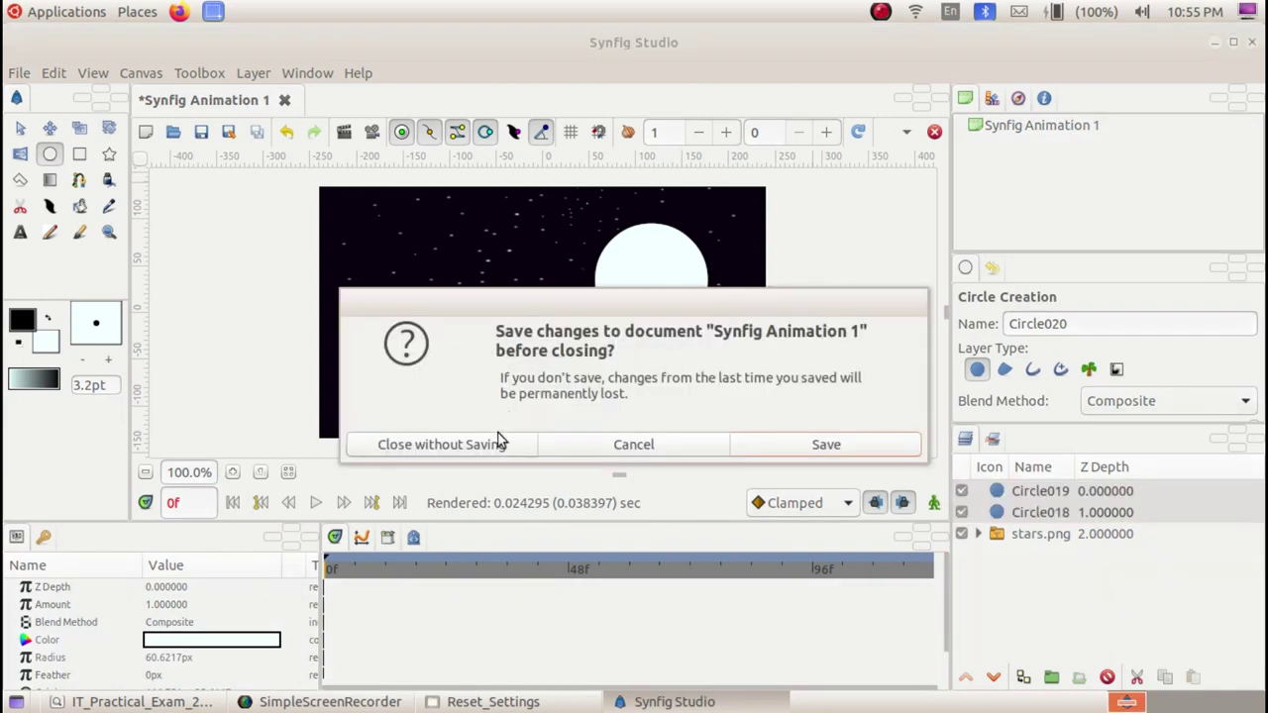
click(486, 445)
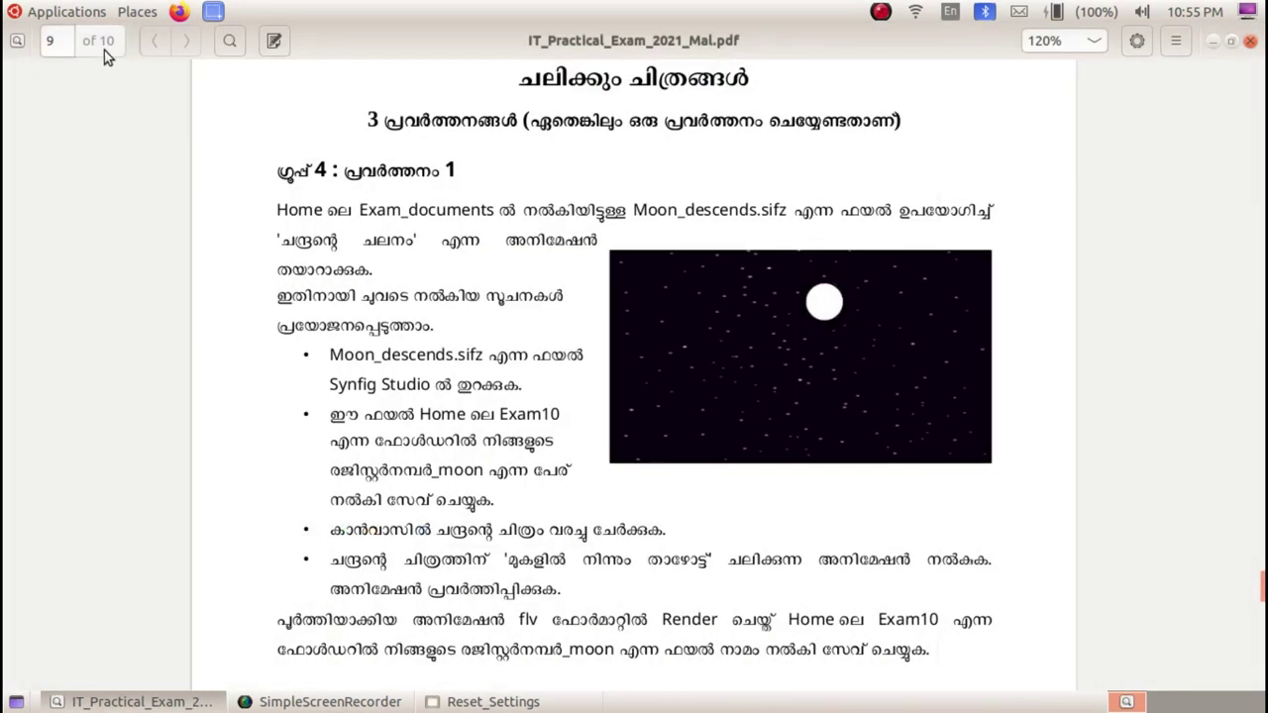
click(99, 15)
mouse_move(137, 12)
click(159, 37)
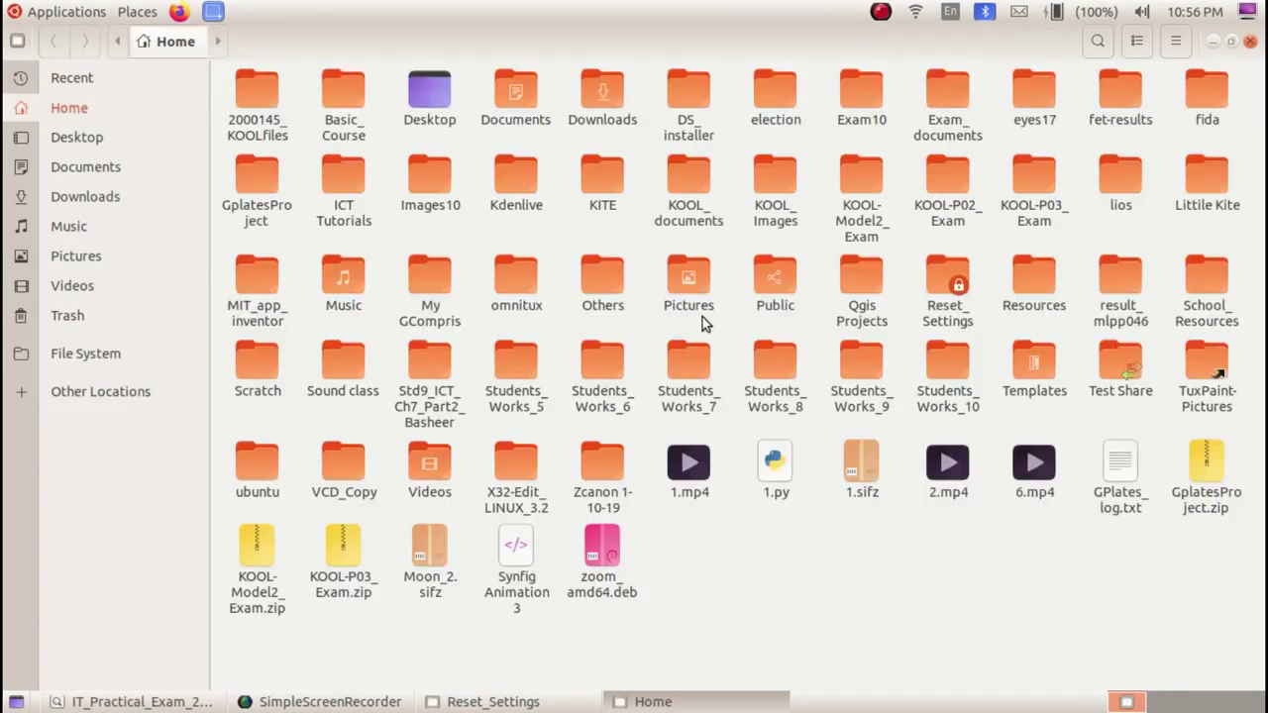
double_click(948, 303)
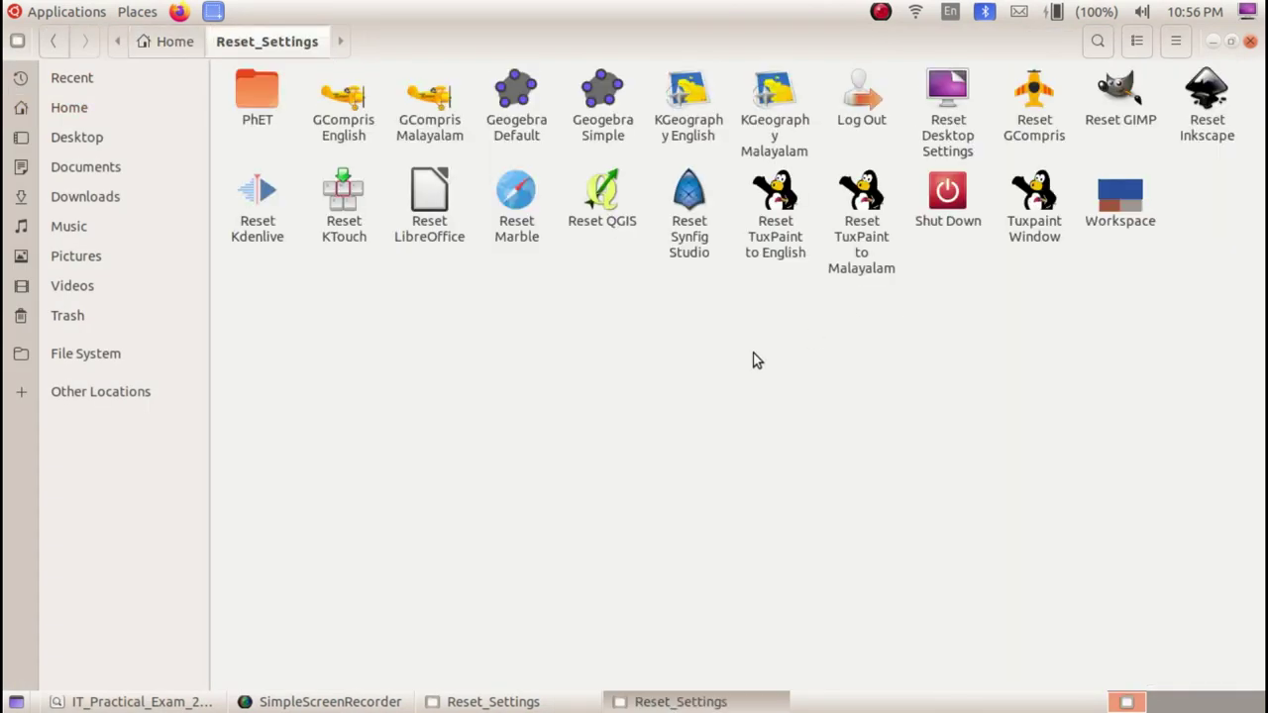
Run Reset Synfig Studio to restore the program's default settings
click(693, 252)
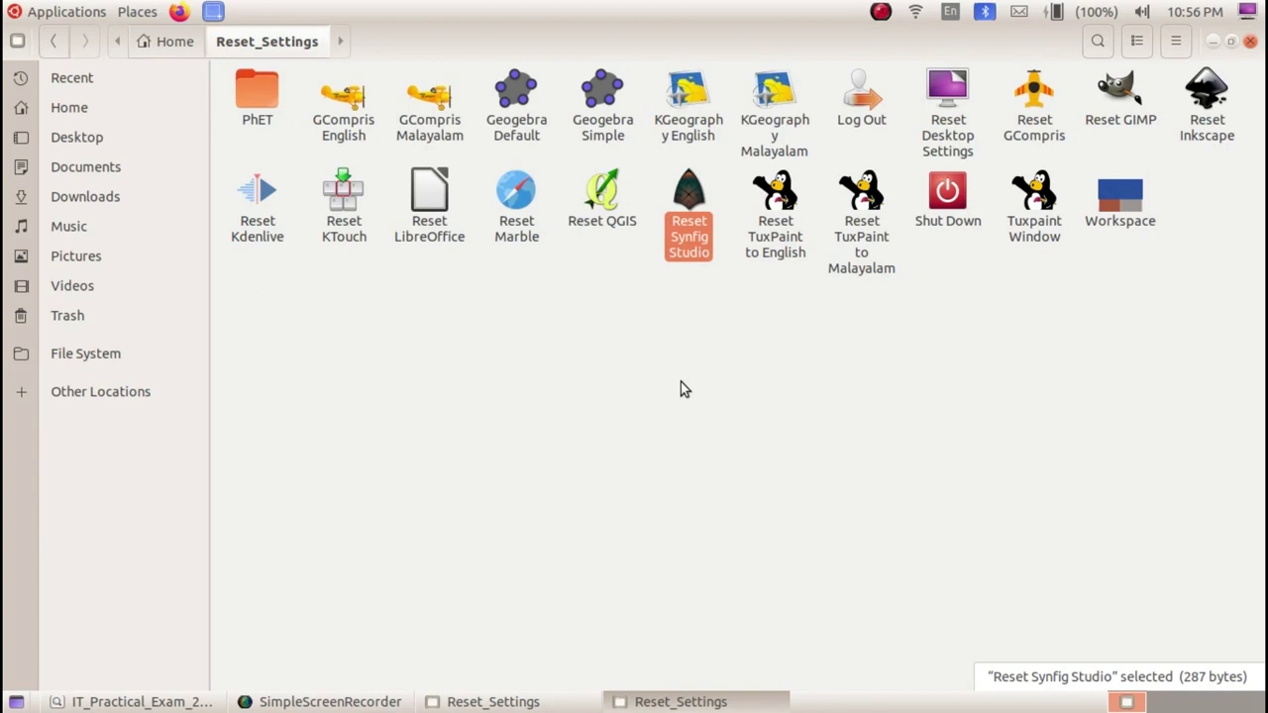
double_click(696, 249)
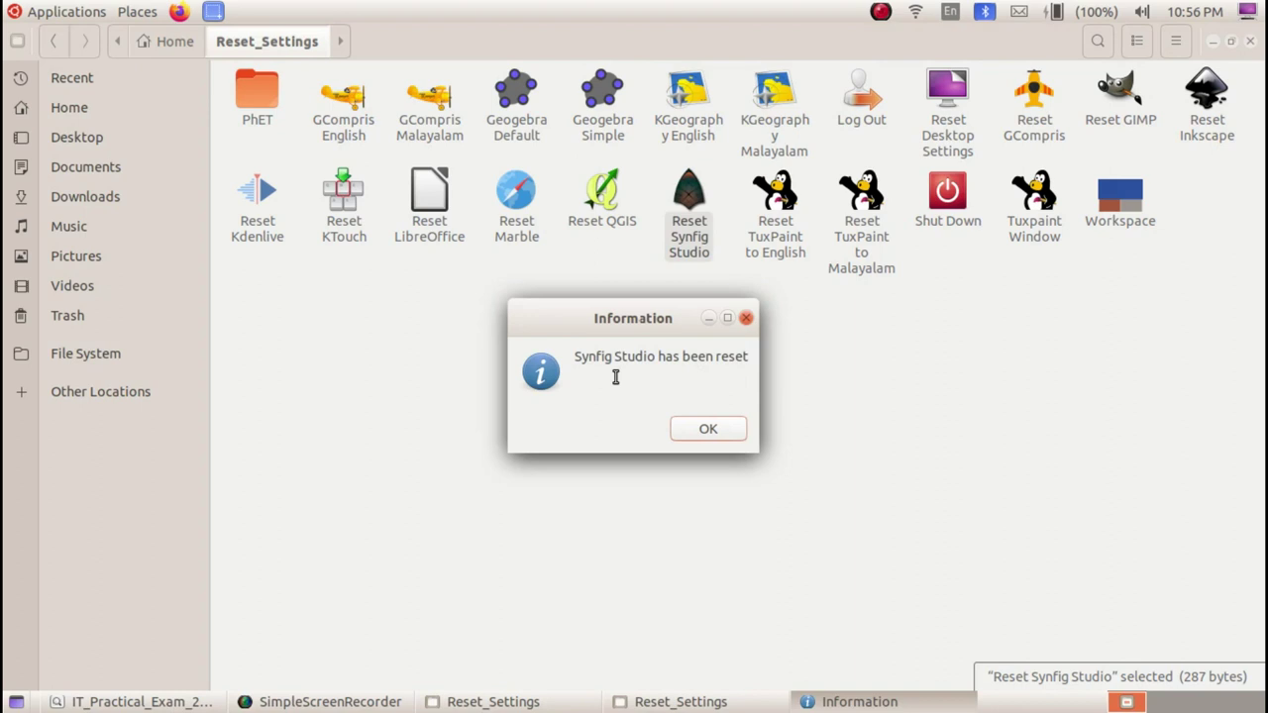
click(709, 429)
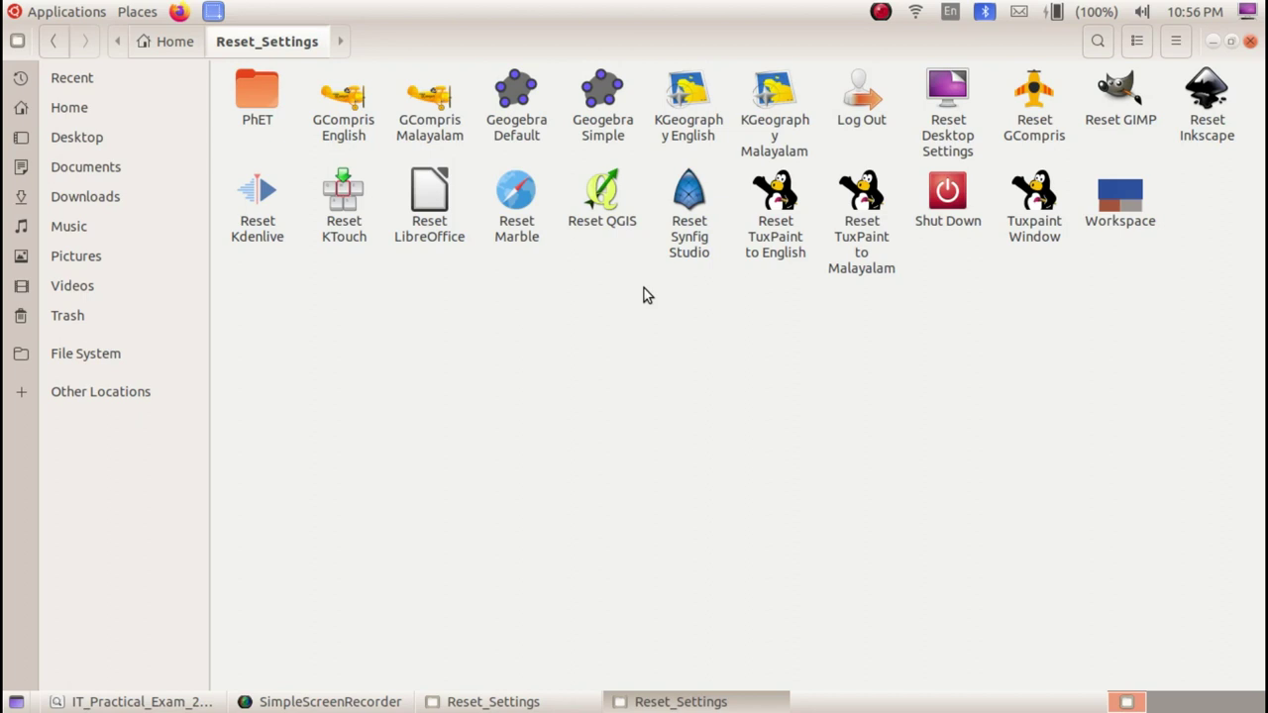
Locate the LibreOffice, Synfig Studio and Inkscape reset launchers in the folder, then return to the desktop
click(417, 226)
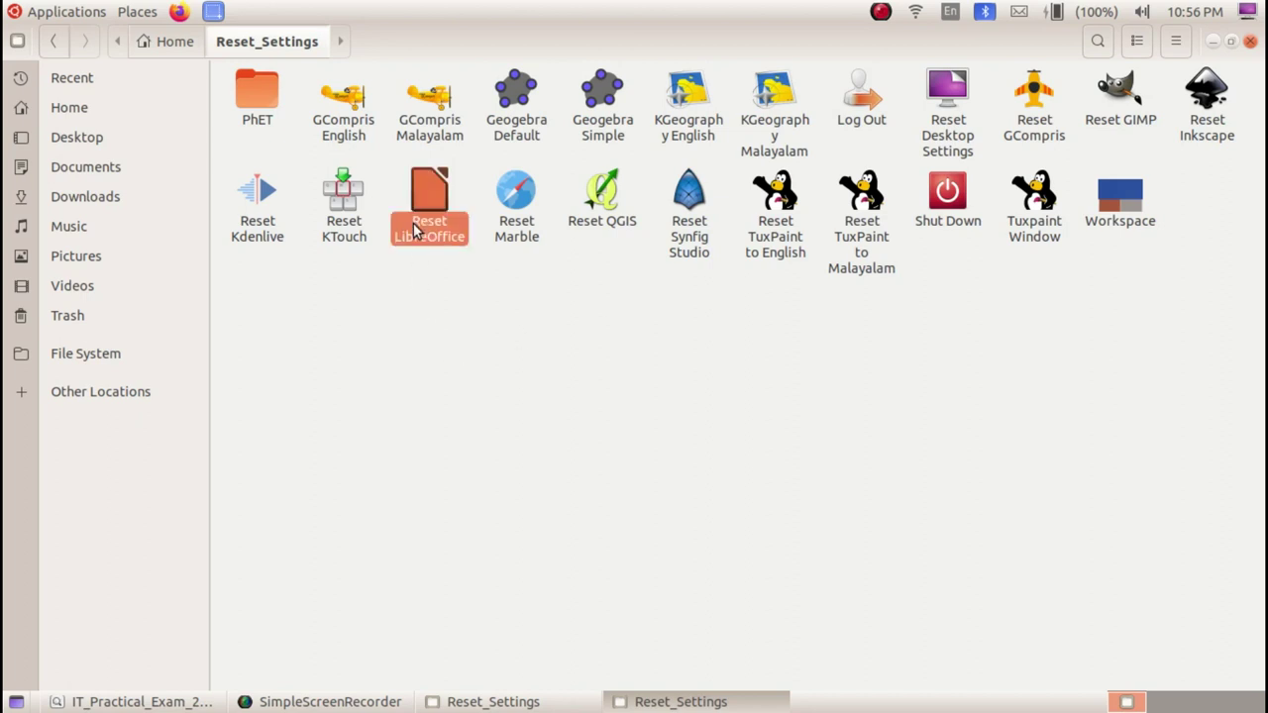
click(688, 253)
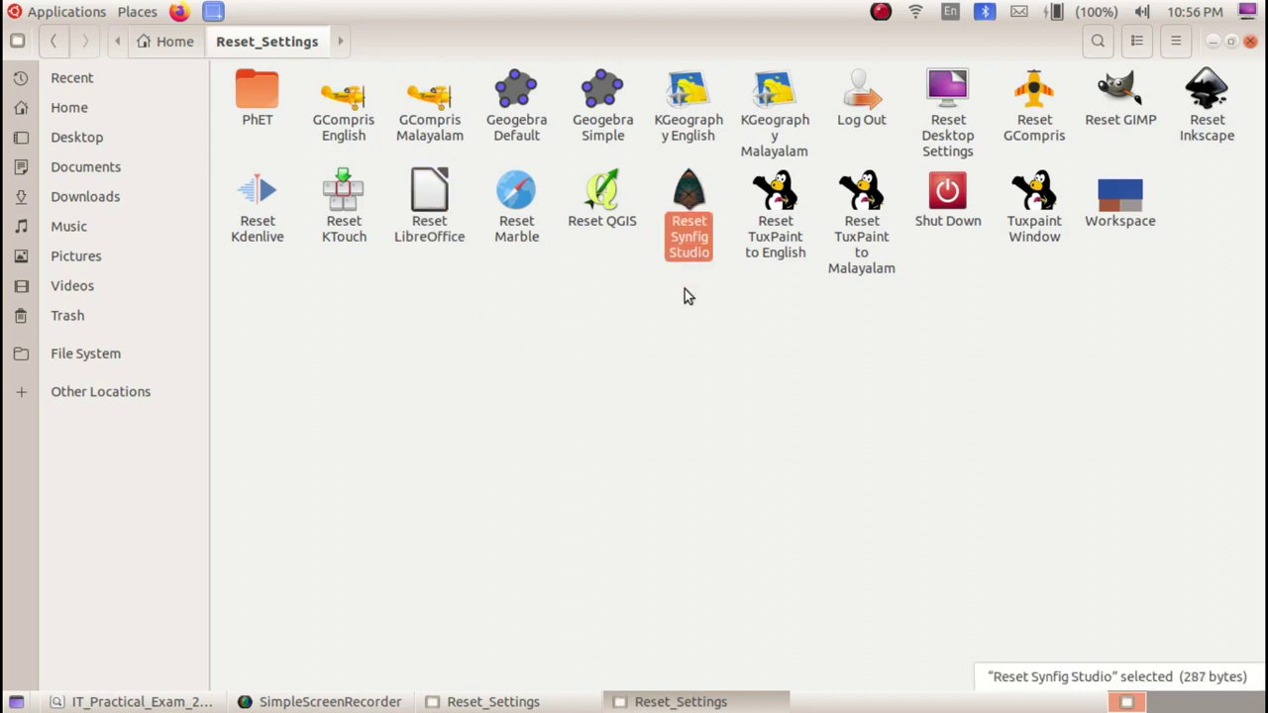
click(1217, 129)
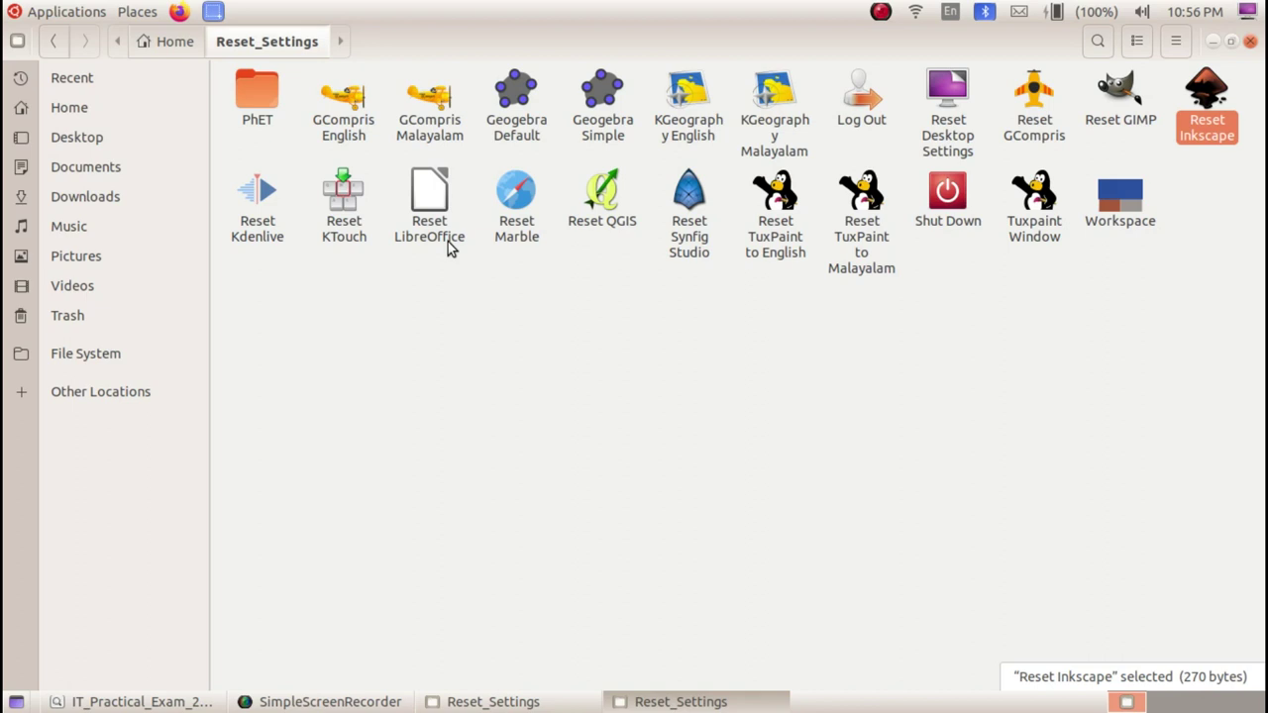
key(ctrl+alt+d)
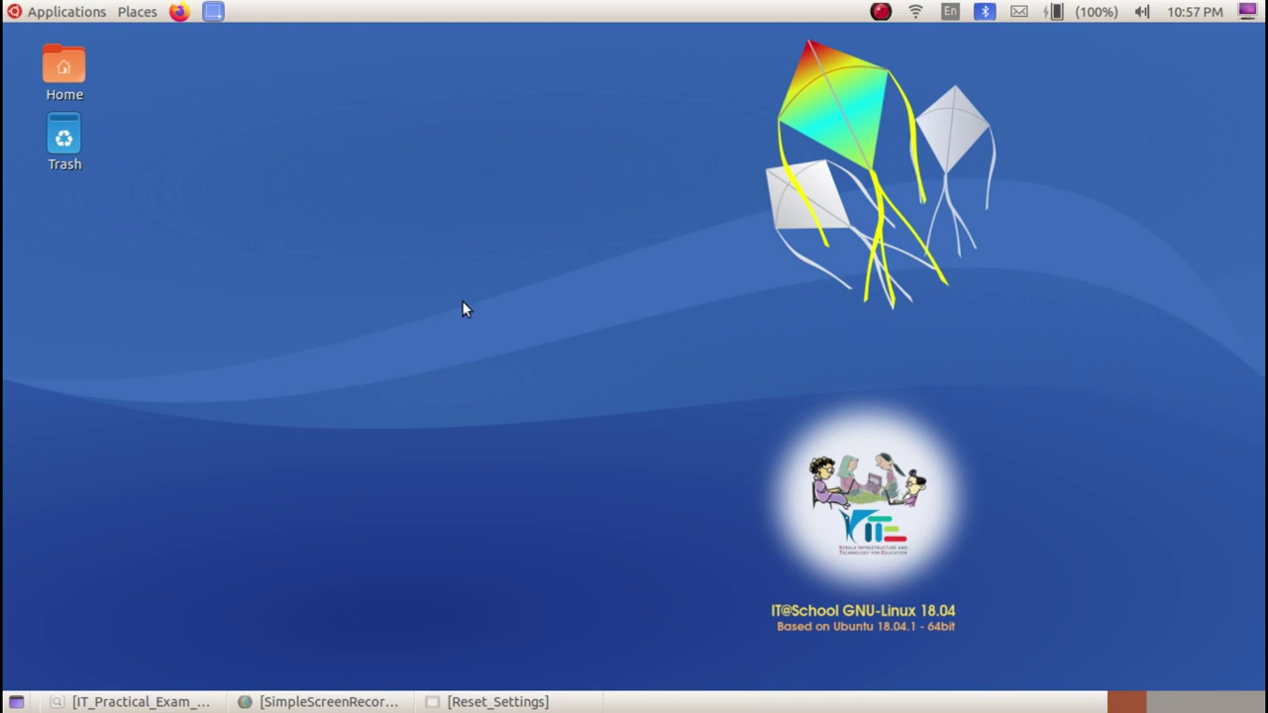
Start Firefox and go to the KITE website at kite.kerala.gov.in
click(65, 8)
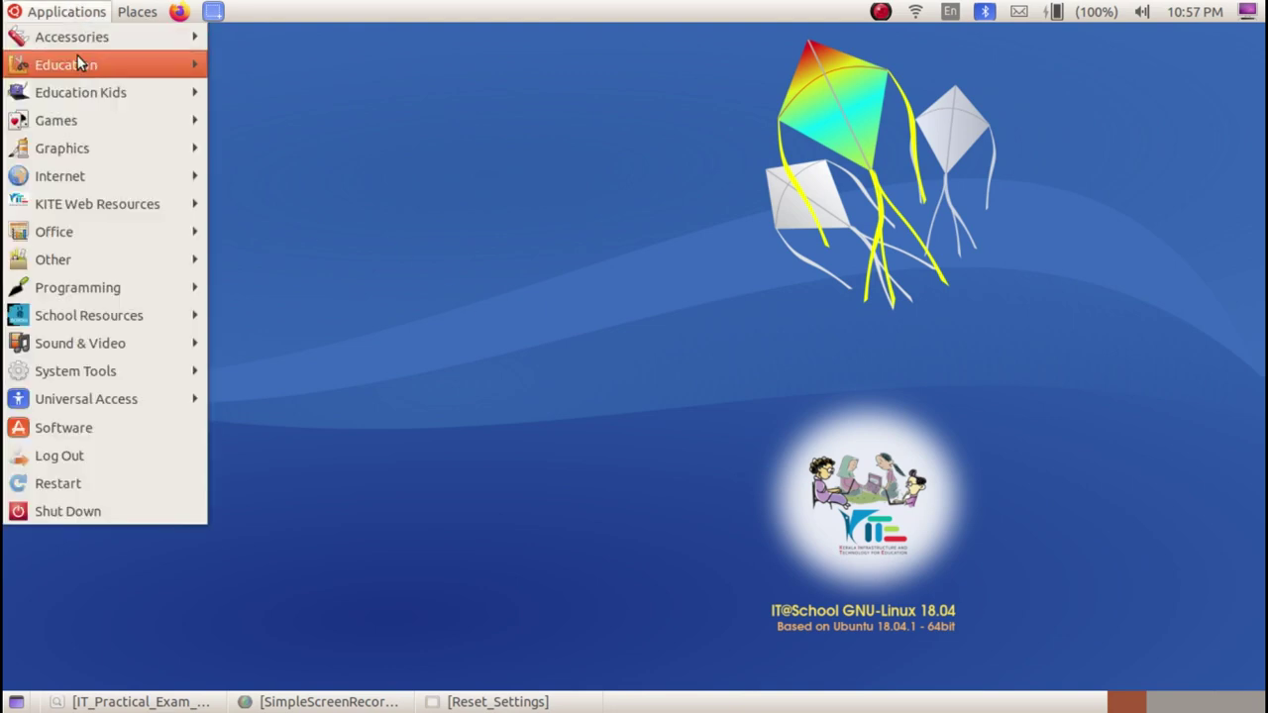
mouse_move(119, 176)
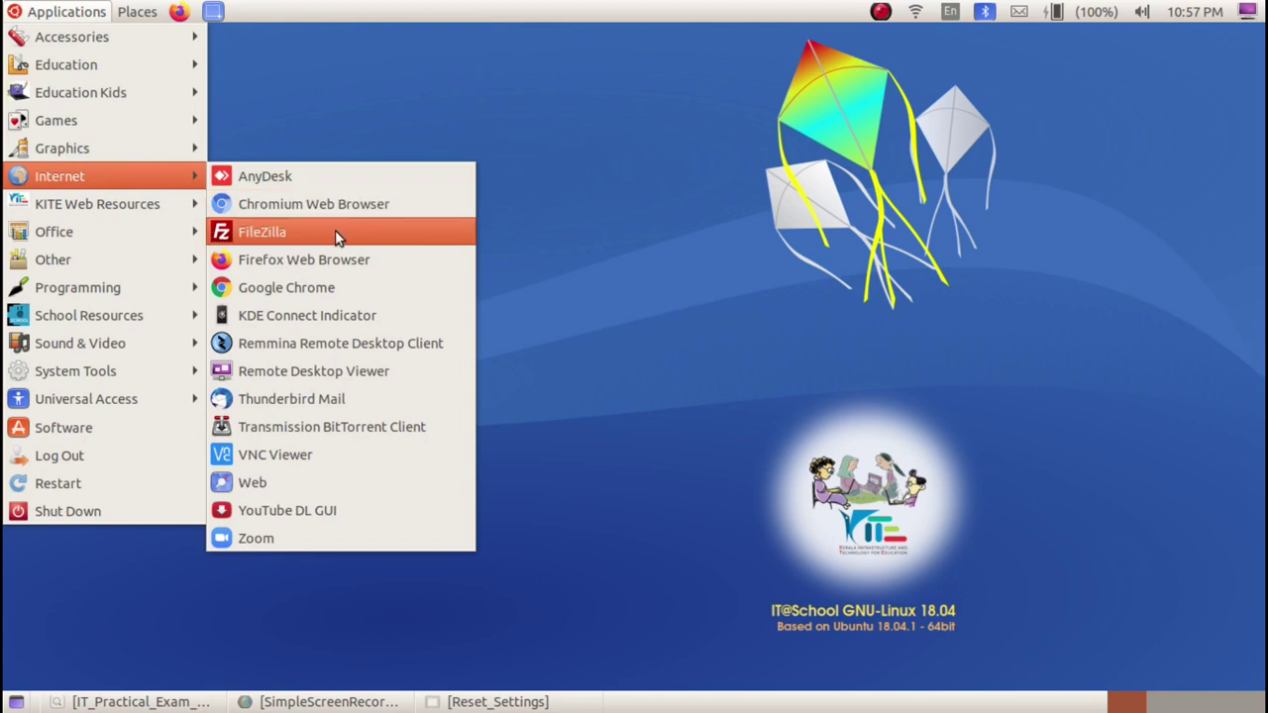
click(366, 255)
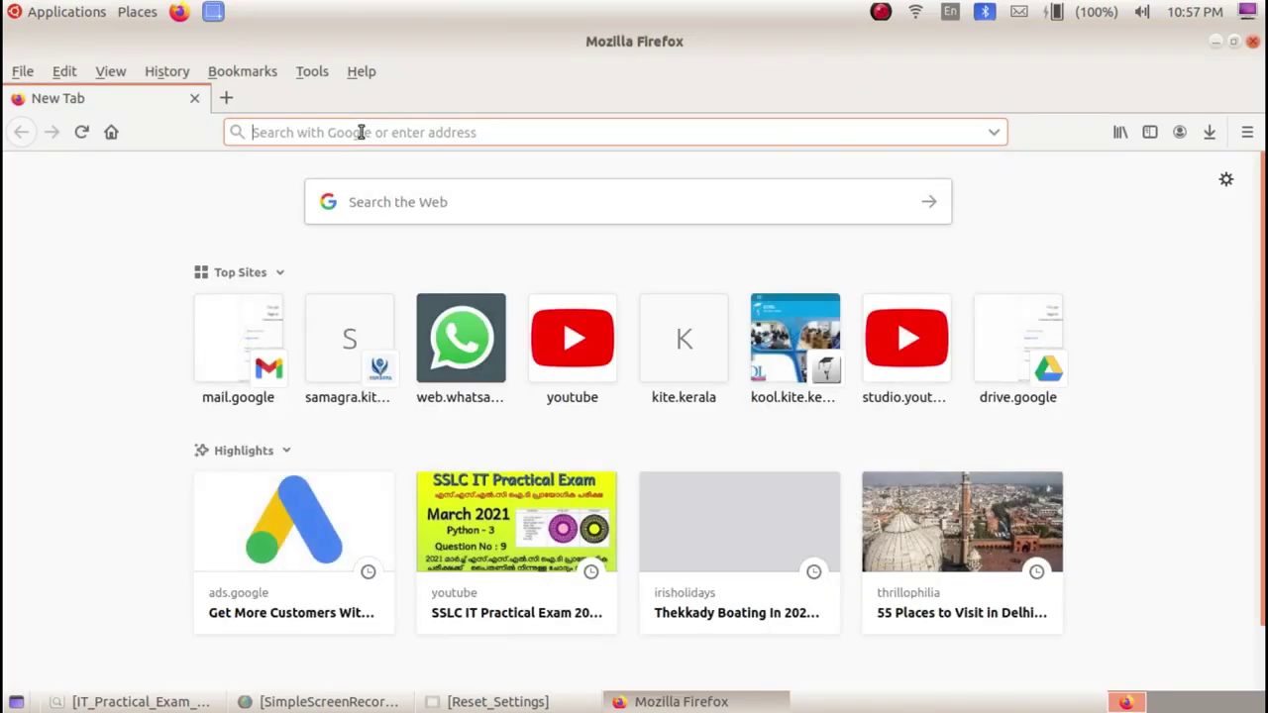
text(kite.kerala.gov.in/)
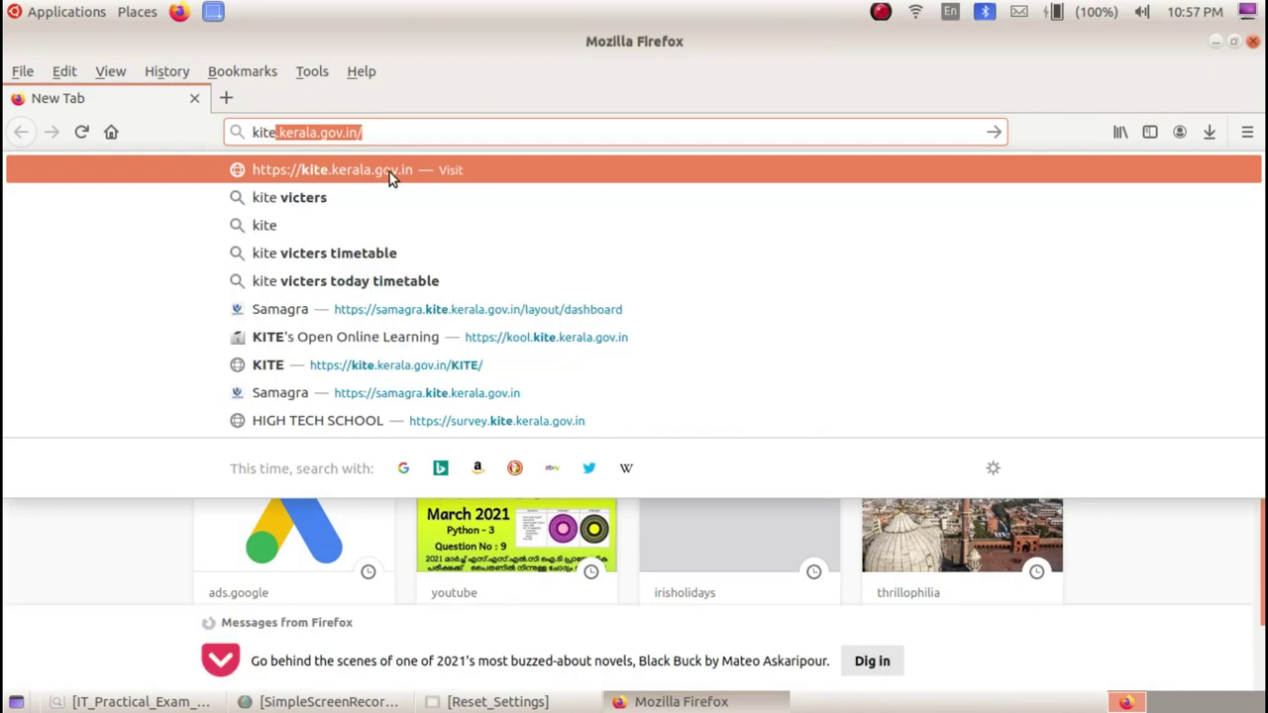
click(391, 173)
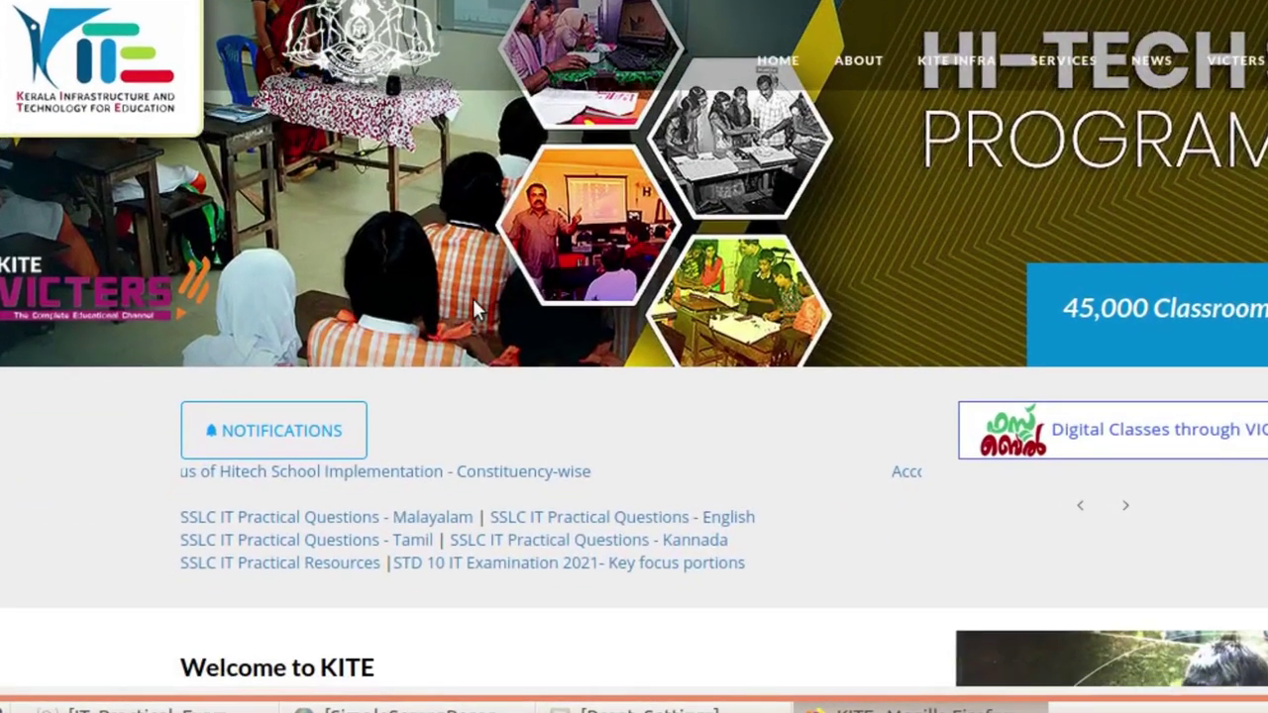
Open the SSLC IT Practical Questions - Malayalam PDF from the KITE home page and save IT_Qns_Mal.pdf to the computer
scroll(473, 309, down, 2)
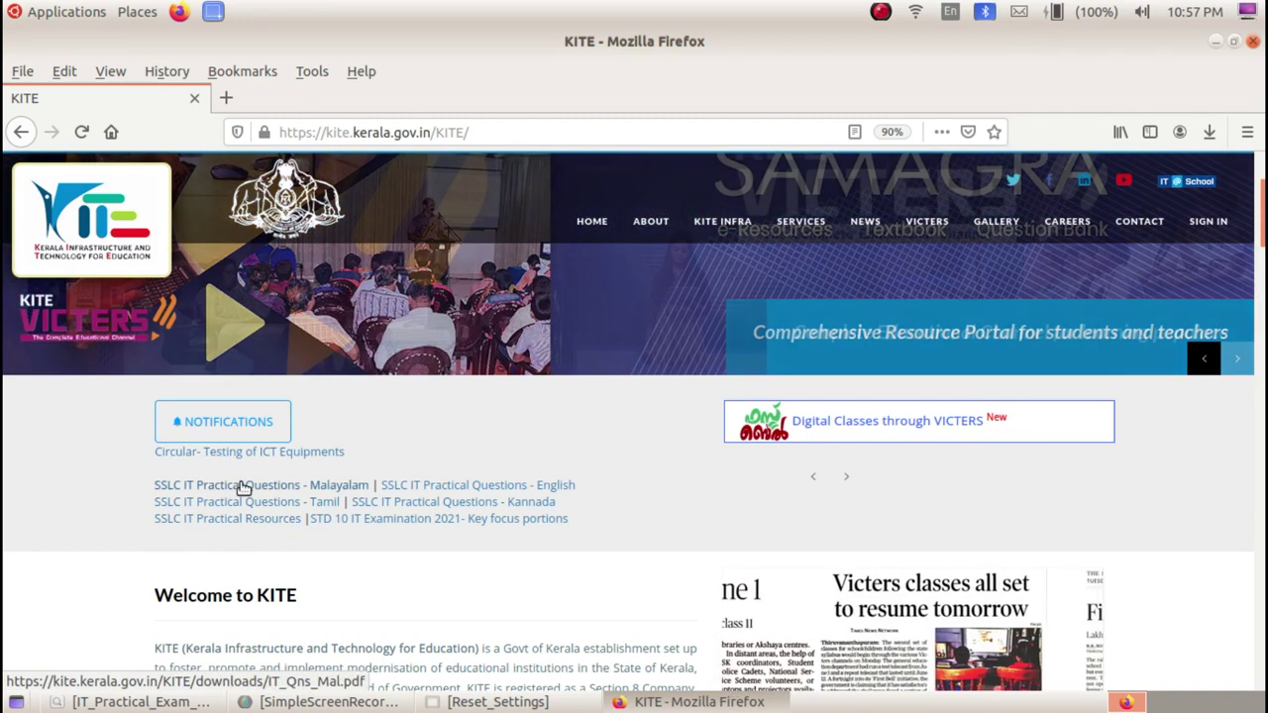
click(238, 486)
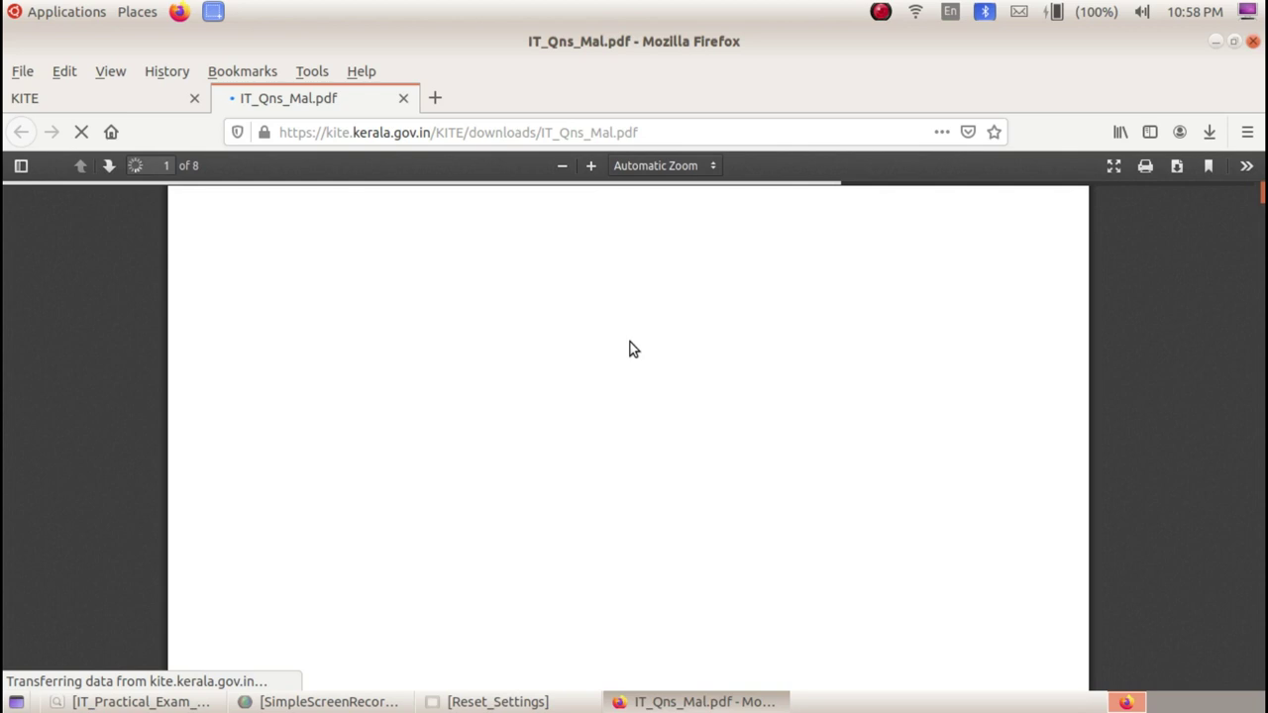
scroll(632, 349, down, 10)
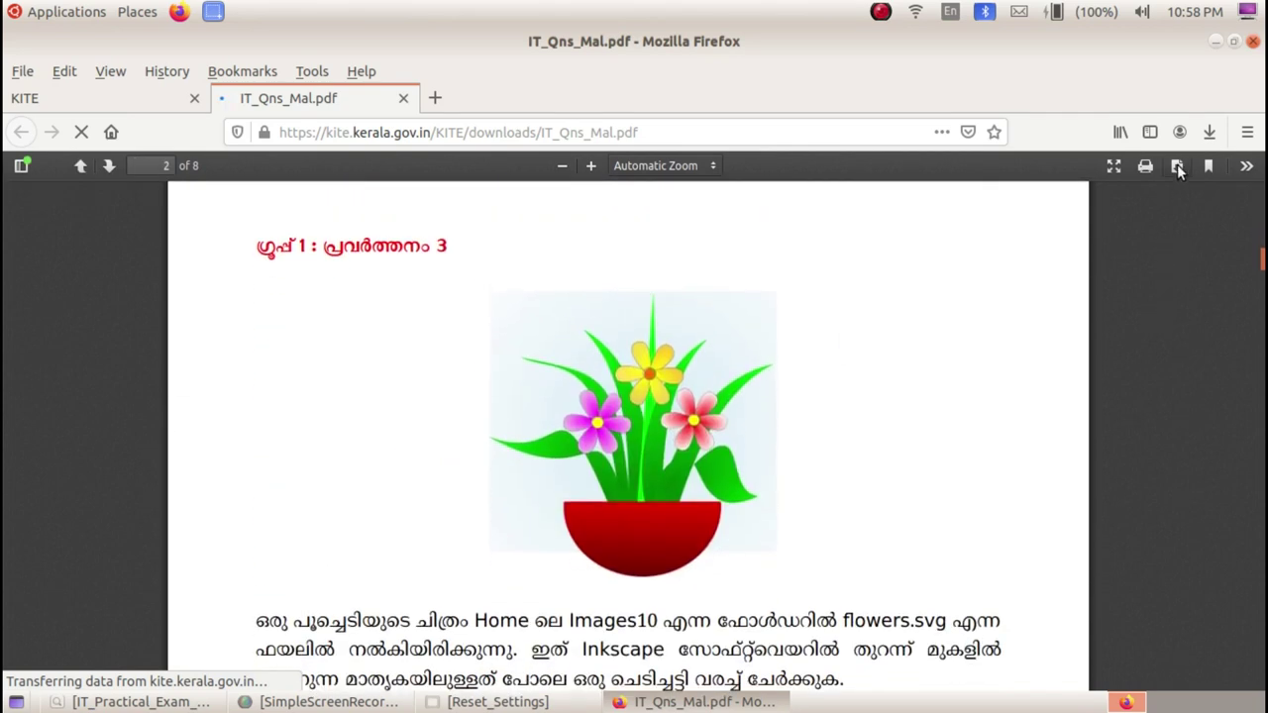
click(1177, 167)
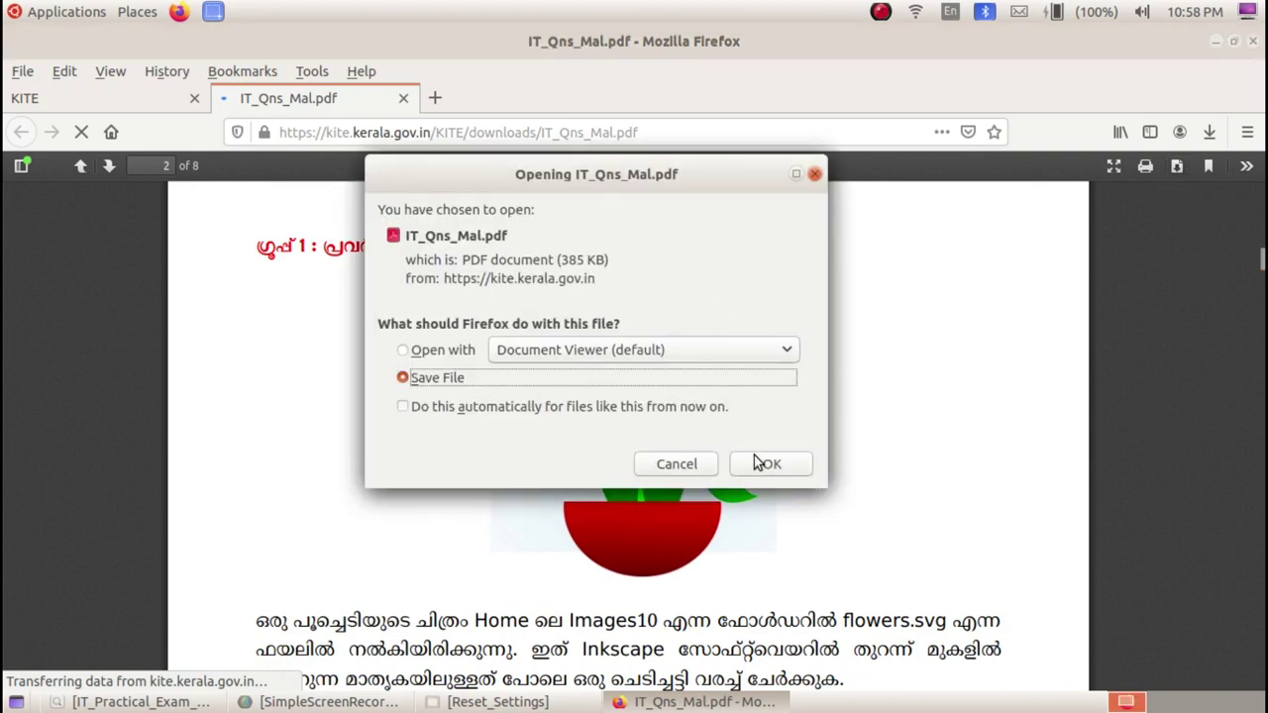
click(764, 463)
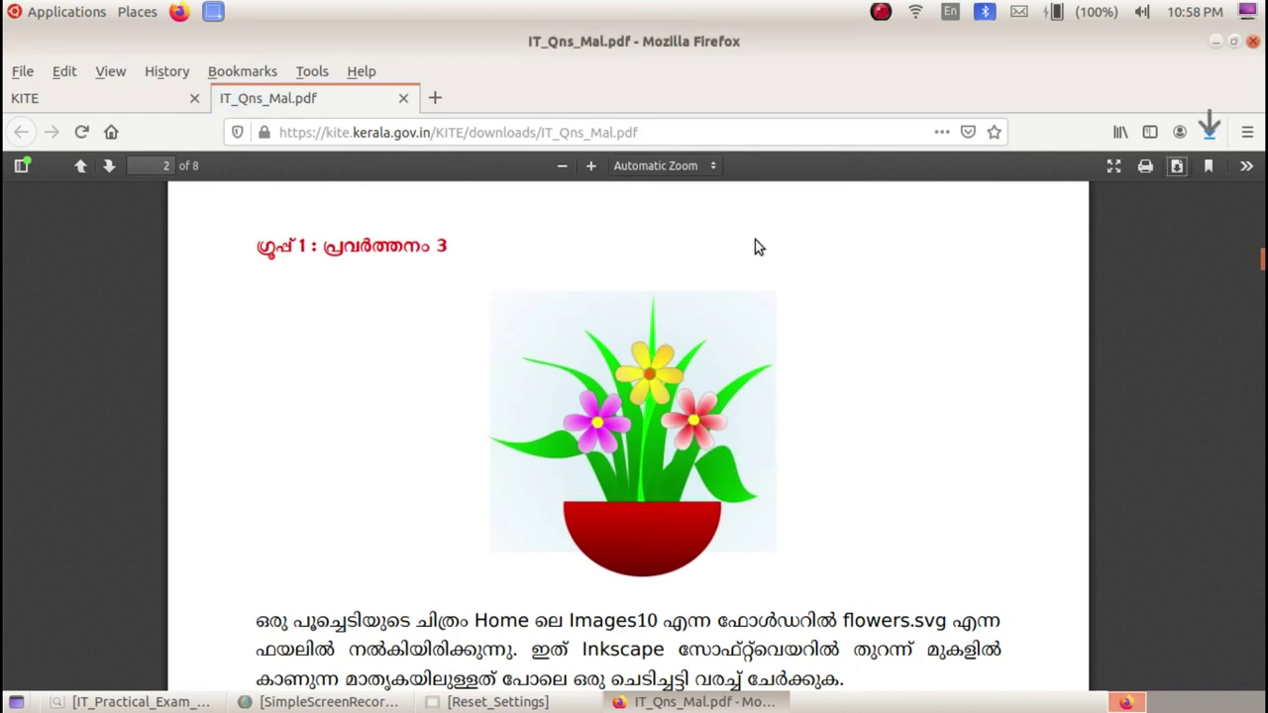
Open the folder containing the downloaded IT_Qns_Mal.pdf
click(1209, 134)
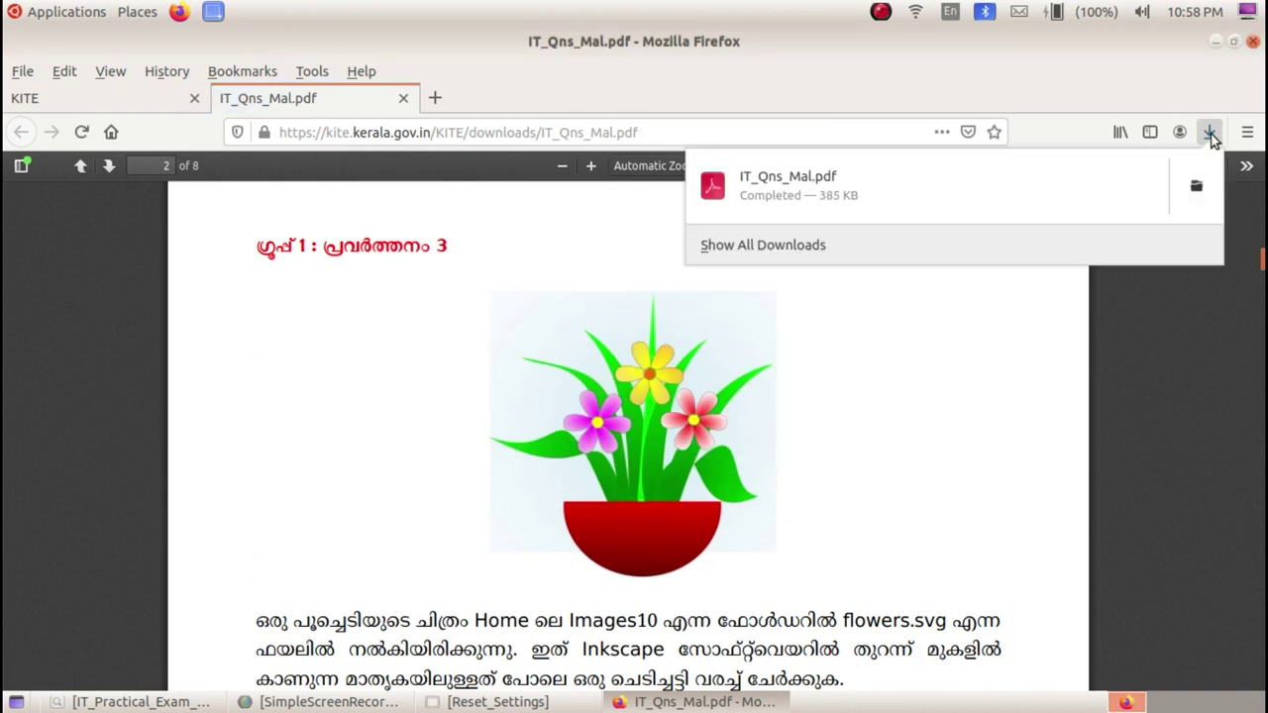
right_click(798, 198)
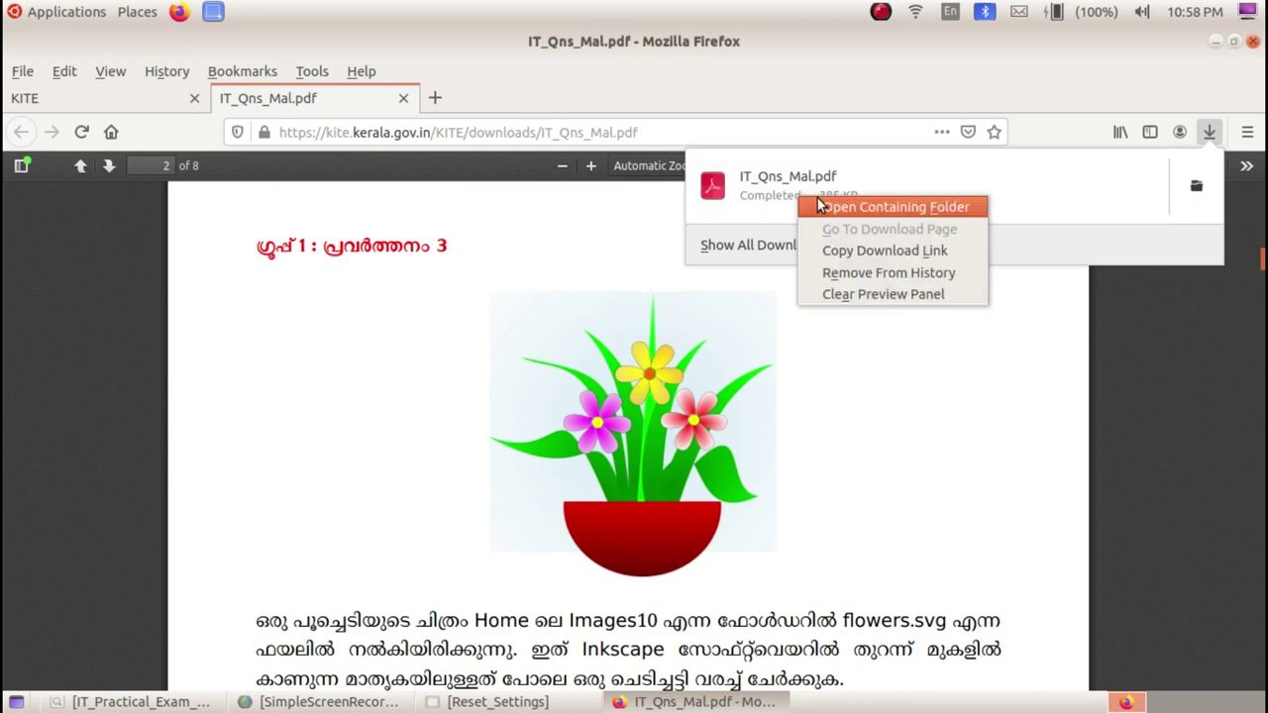
click(818, 206)
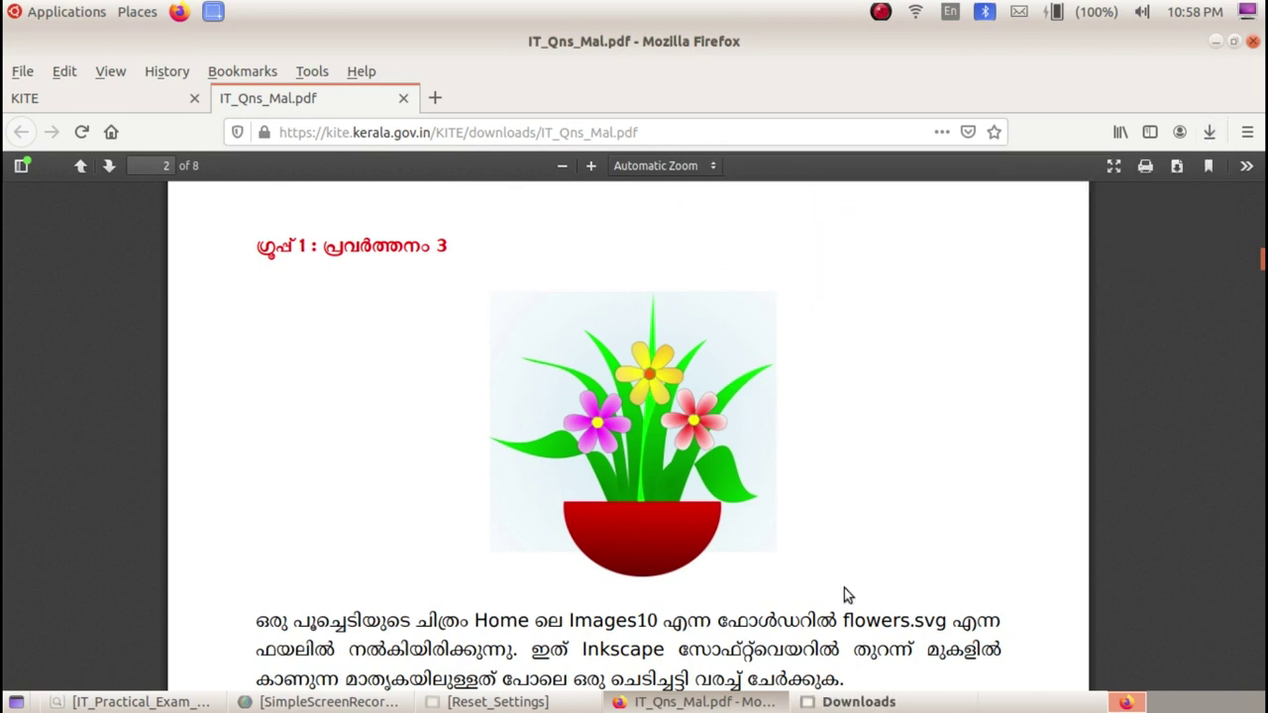